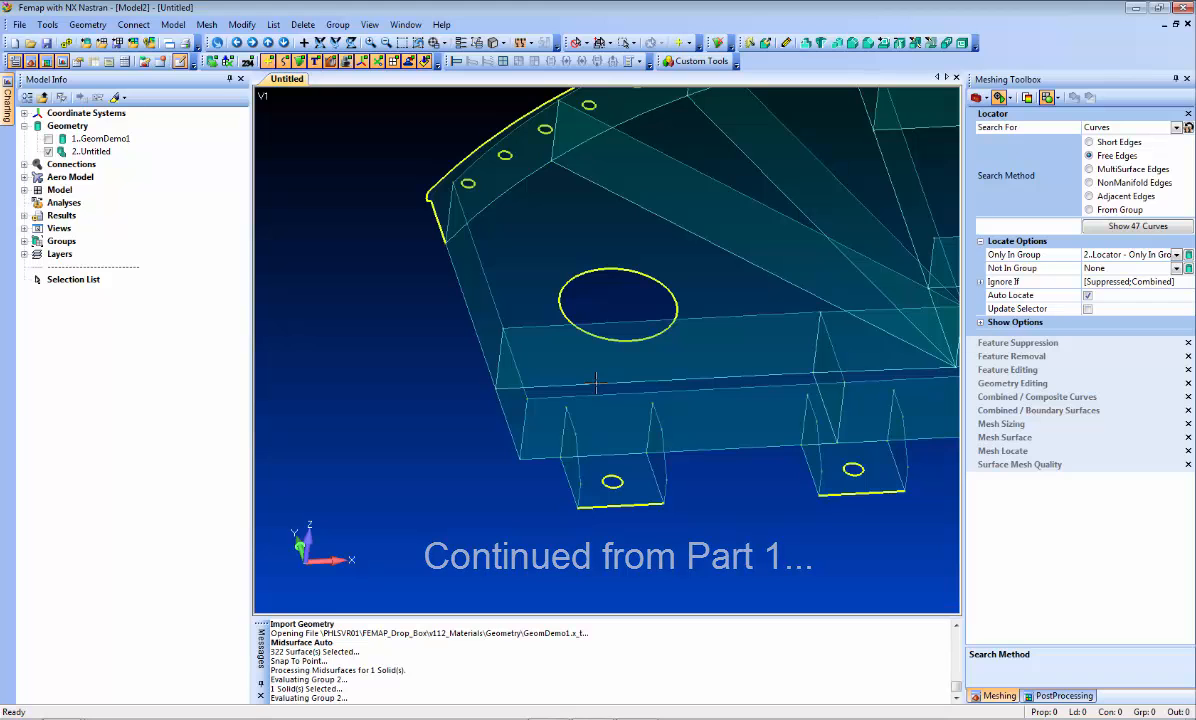
# Compare the midsurface model at the corner by the two-hole plate with the solid GeomDemo1, then hide the solid again.
pyautogui.moveTo(645, 288)
pyautogui.mouseDown(button='middle')
pyautogui.moveTo(646, 299)
pyautogui.moveTo(408, 360)
pyautogui.moveTo(609, 406)
pyautogui.moveTo(711, 457)
pyautogui.moveTo(495, 431)
pyautogui.moveTo(659, 416)
pyautogui.moveTo(441, 432)
pyautogui.moveTo(812, 286)
pyautogui.mouseUp(button='middle')
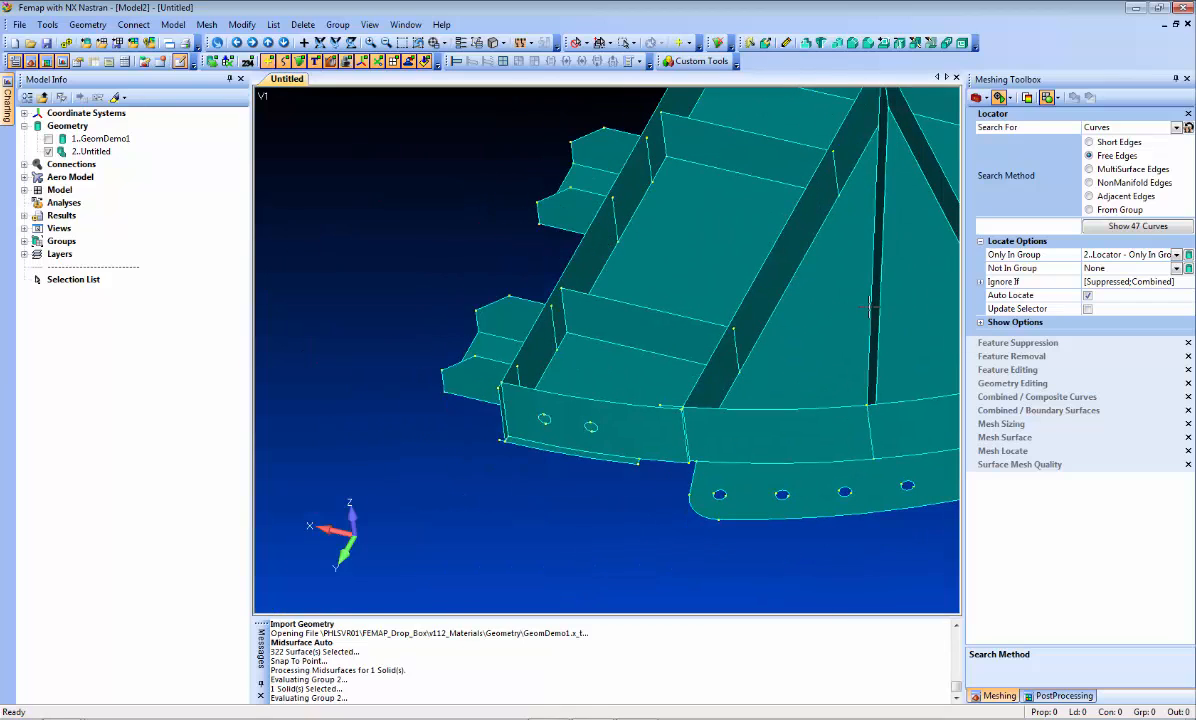
pyautogui.keyDown('ctrl'); pyautogui.moveTo(516, 383); pyautogui.dragTo(522, 359, button='middle'); pyautogui.keyUp('ctrl')
pyautogui.keyDown('shift'); pyautogui.moveTo(549, 306); pyautogui.dragTo(572, 429, button='middle'); pyautogui.keyUp('shift')
pyautogui.click(49, 138)
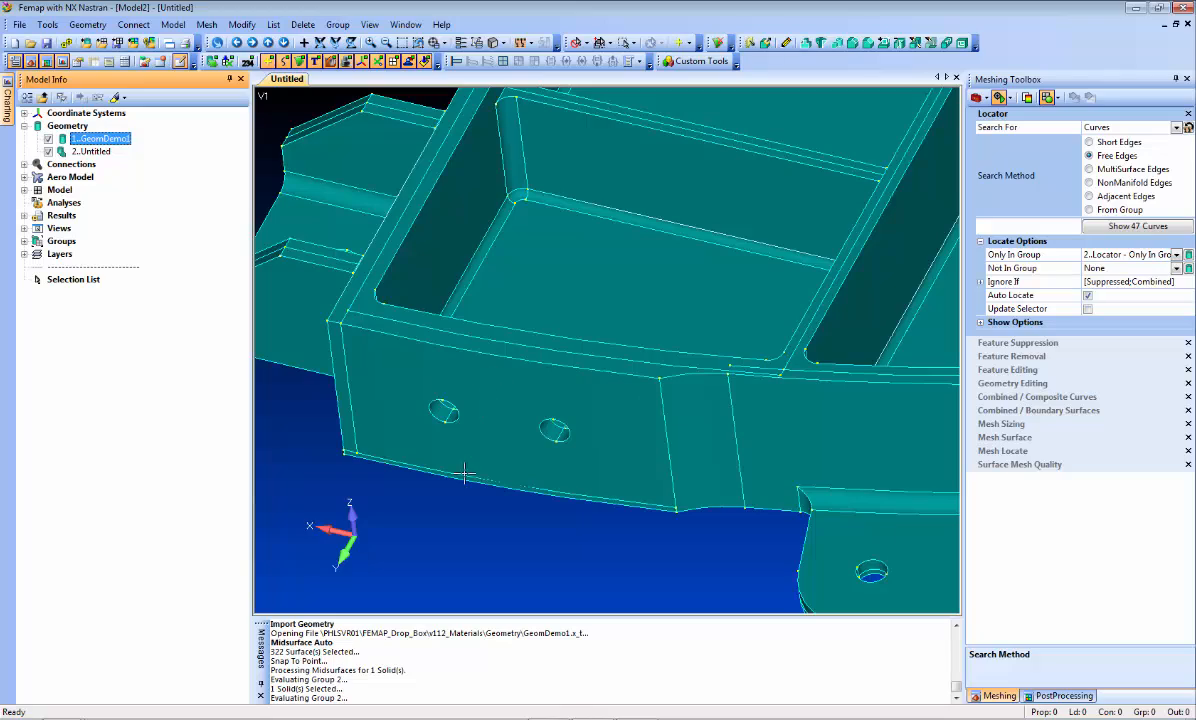
pyautogui.moveTo(464, 473); pyautogui.dragTo(462, 454, button='middle')
pyautogui.click(48, 140)
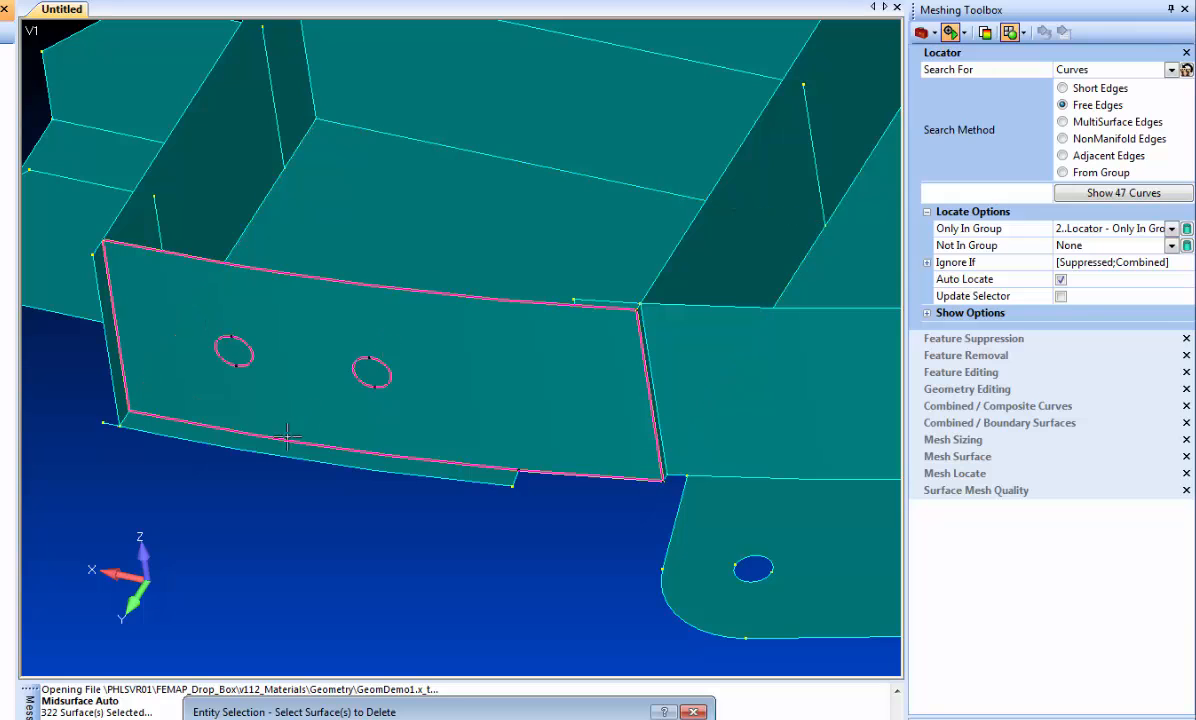
# Delete the two excess surfaces bordering the curved two-hole plate: the strip along its lower edge and the narrow strip at its outer end.
pyautogui.click(281, 448)
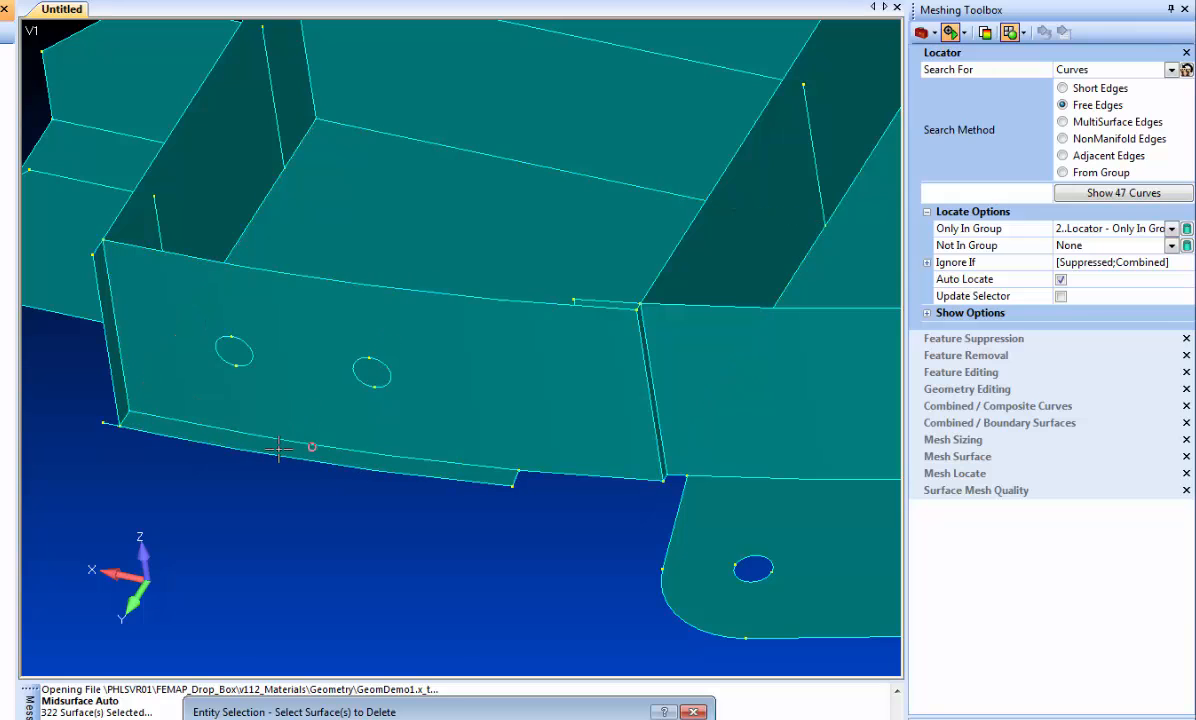
pyautogui.click(113, 352)
pyautogui.press('Return')
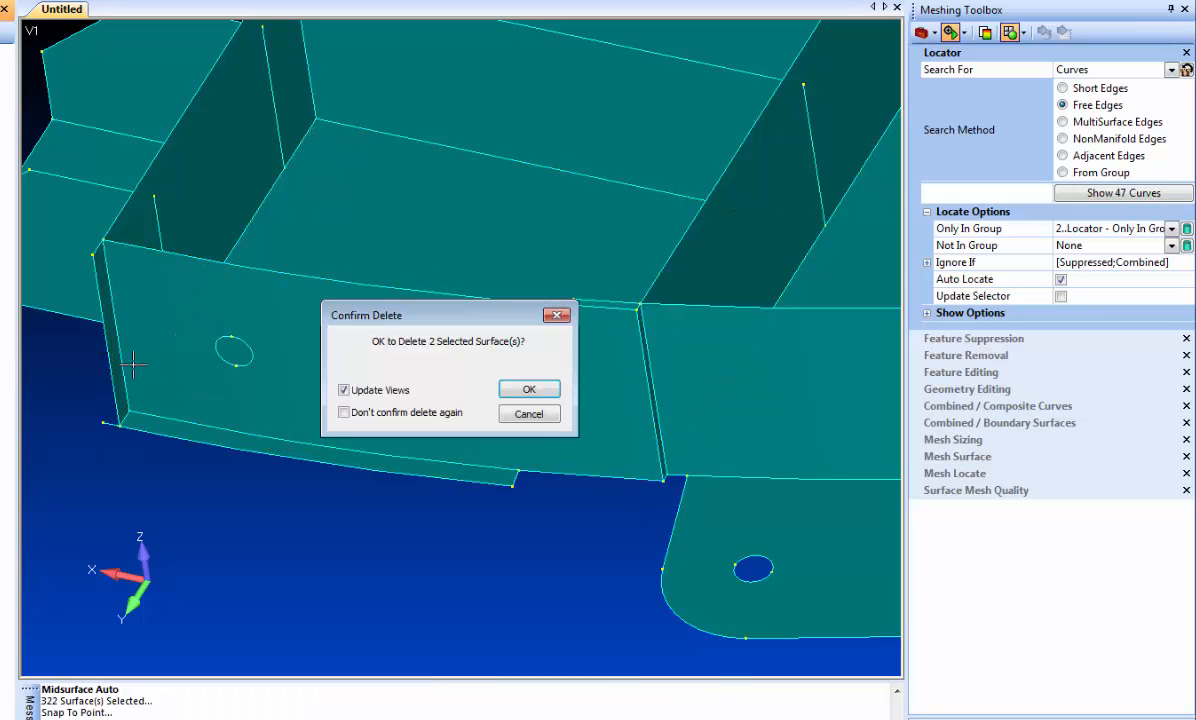
pyautogui.click(528, 391)
pyautogui.moveTo(492, 476); pyautogui.dragTo(410, 448, button='middle')
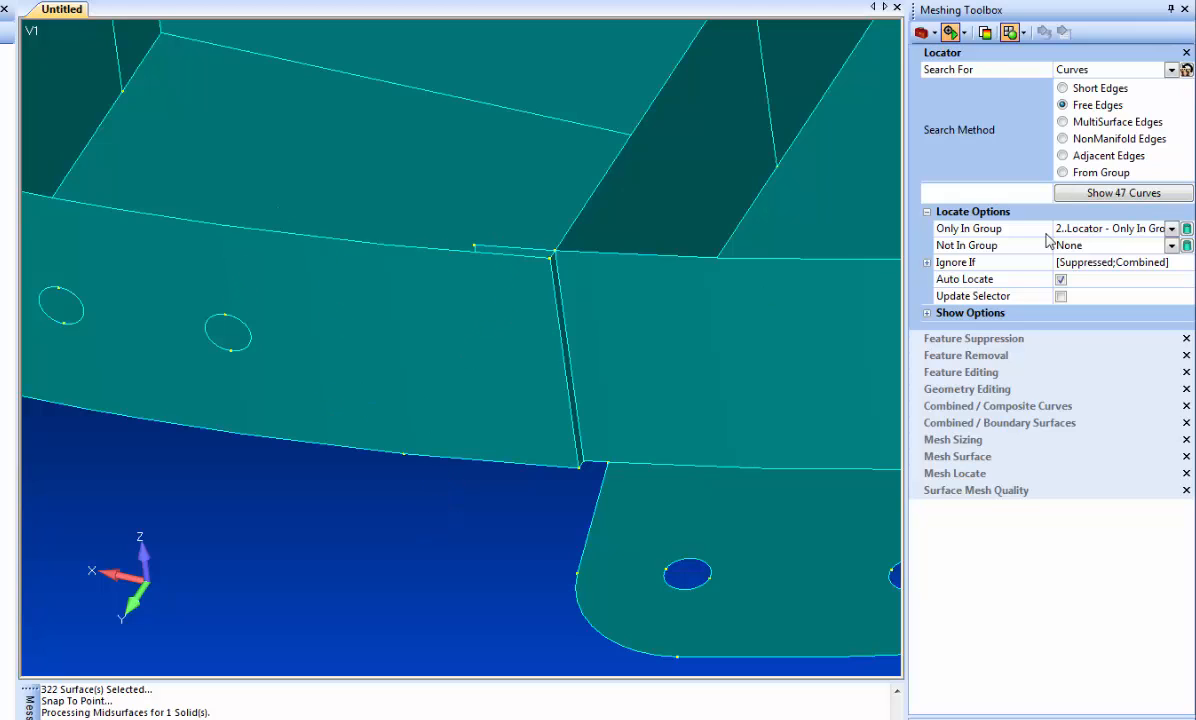
# Project the short end edge of the overlapping rear surface onto the curved two-hole plate with Project Curve, using the Imprint option.
pyautogui.click(975, 389)
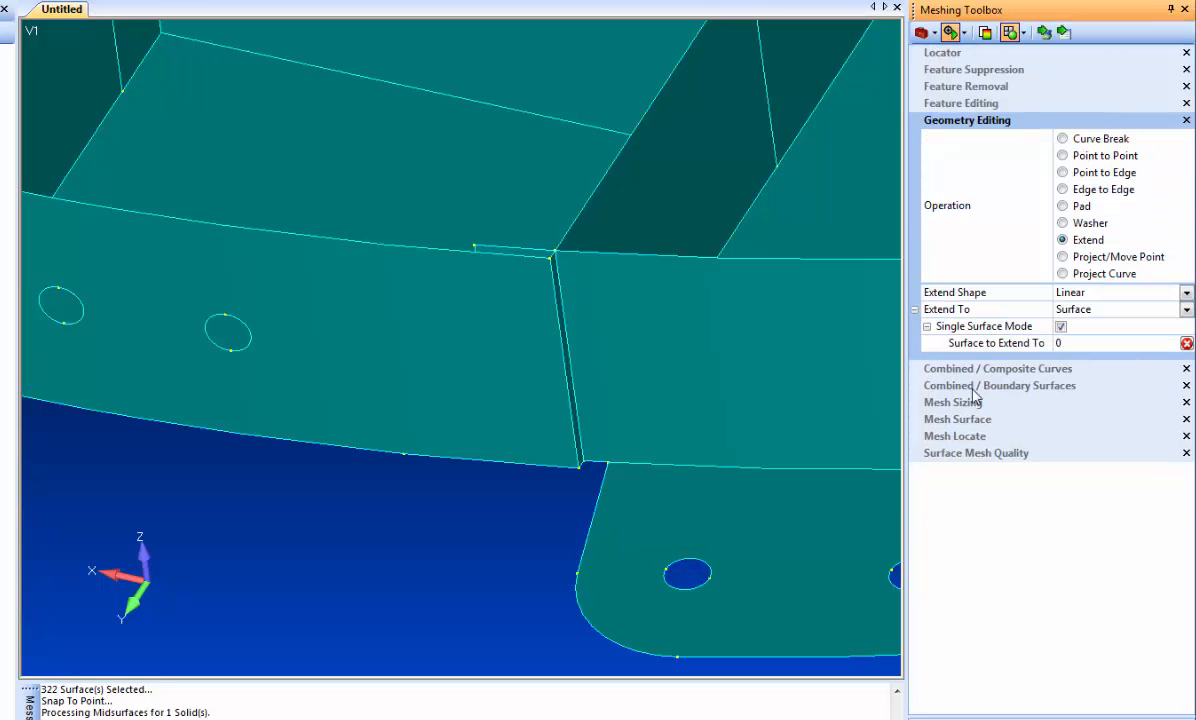
pyautogui.click(1094, 275)
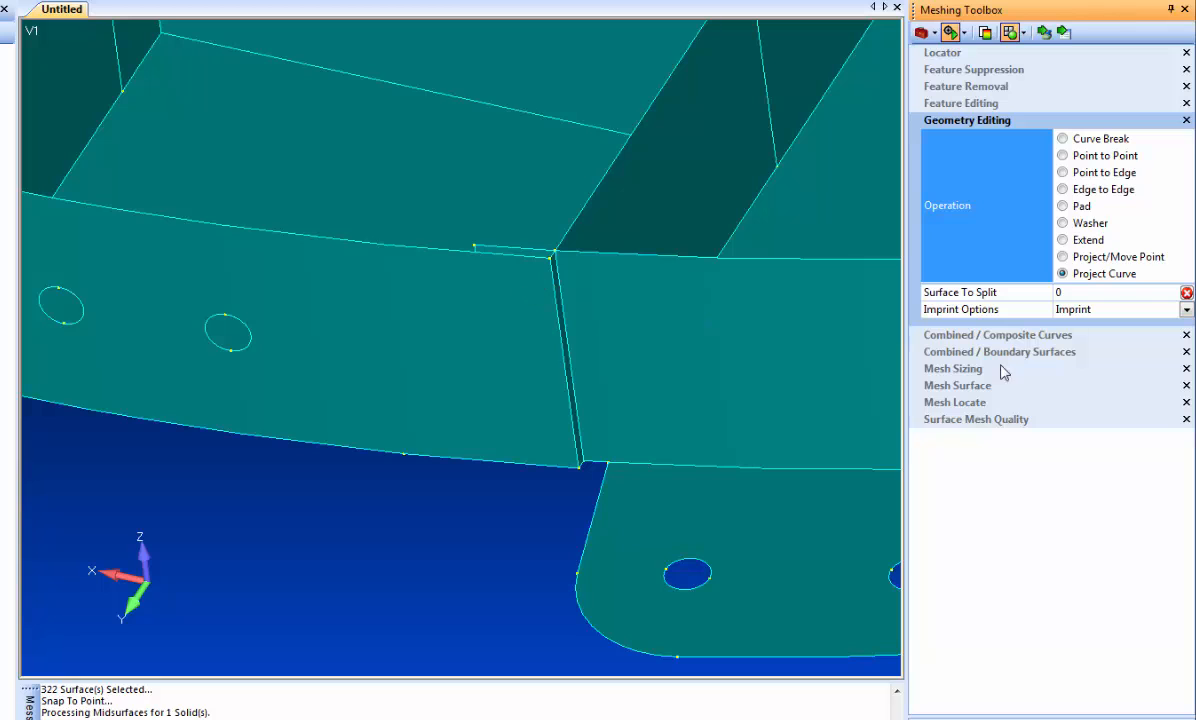
pyautogui.click(1044, 32)
pyautogui.click(436, 349)
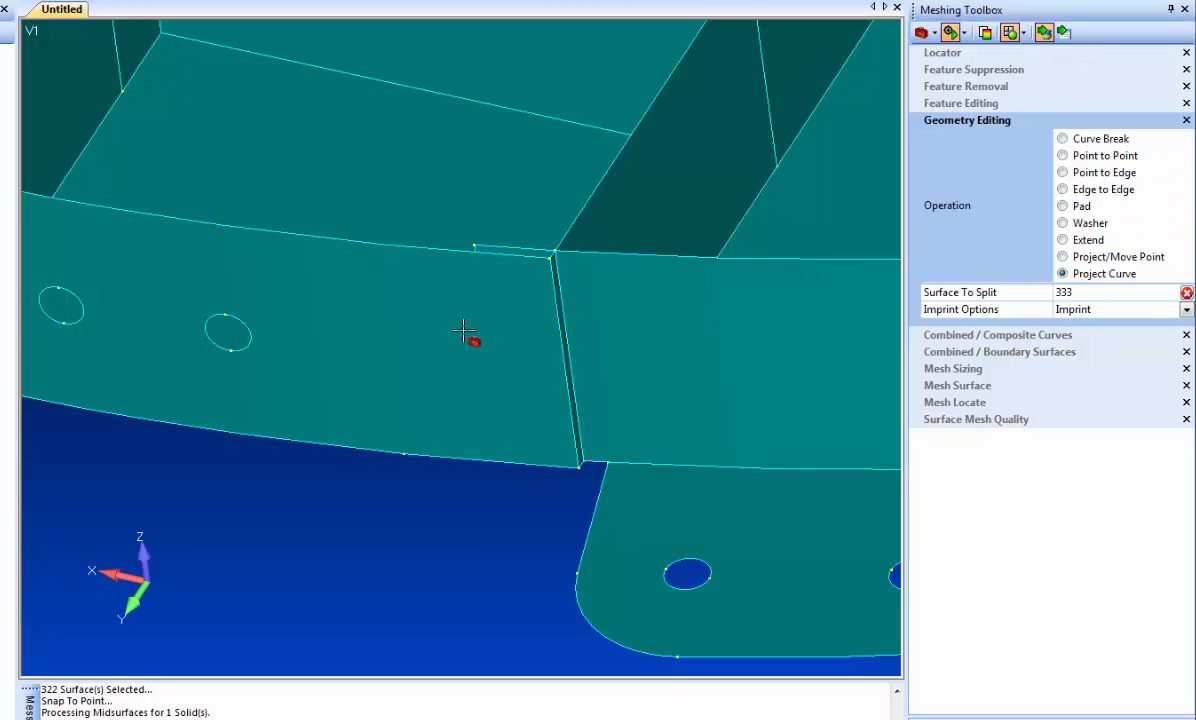
pyautogui.click(484, 315)
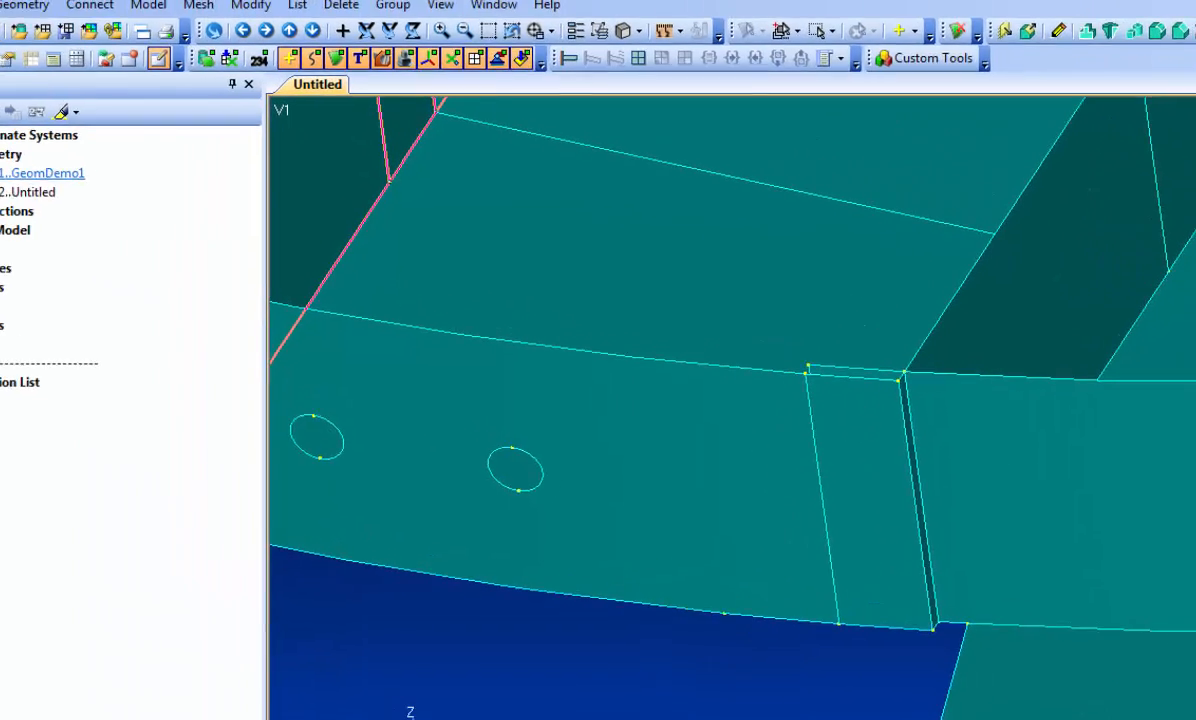
# Display the solid GeomDemo1 over the midsurfaces and hide its surfaces so that only its edges are drawn.
pyautogui.click(78, 226)
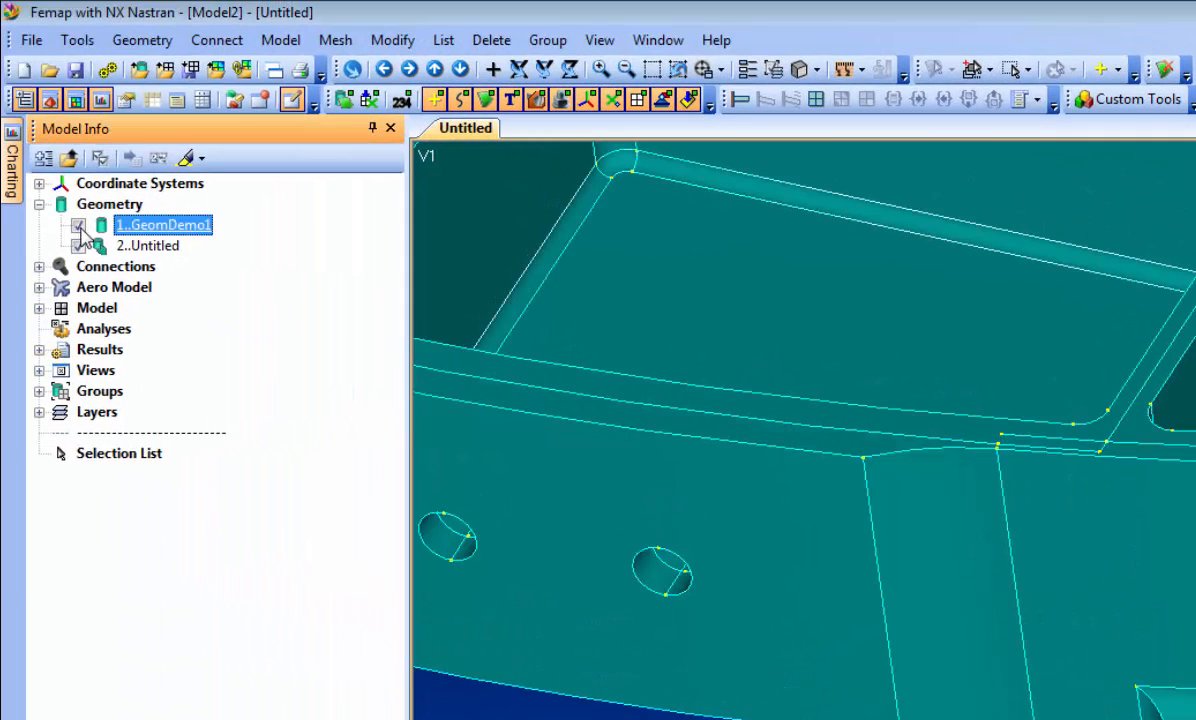
pyautogui.rightClick(77, 229)
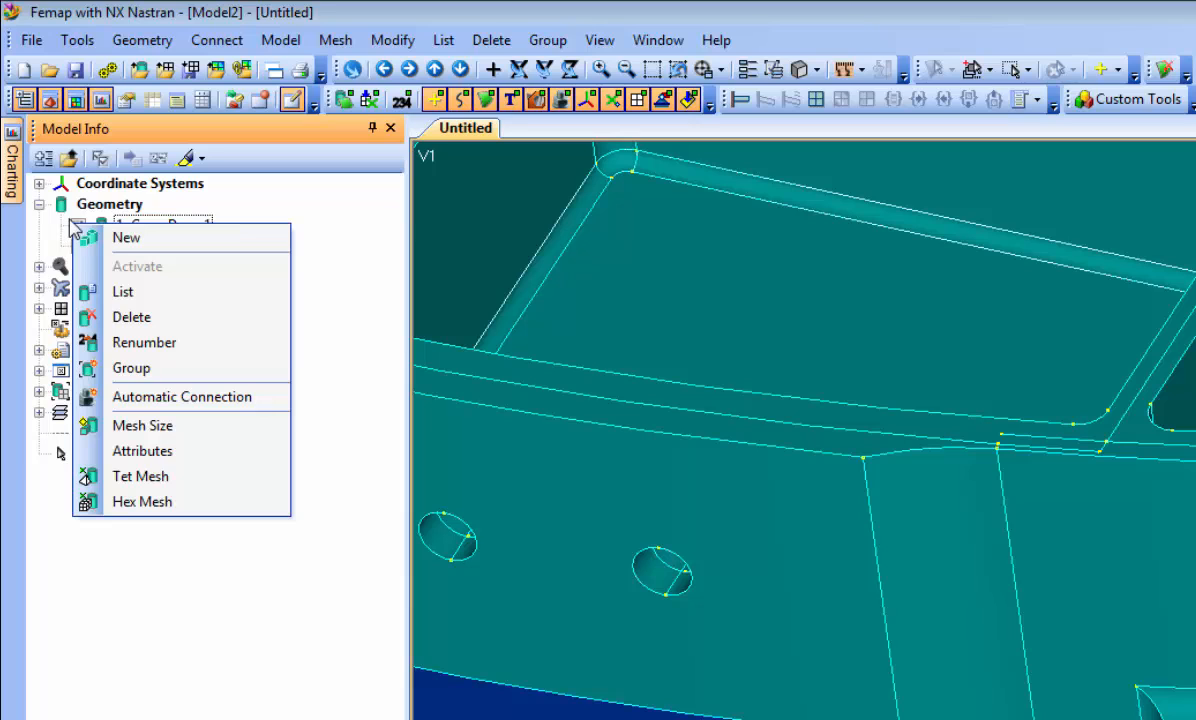
pyautogui.click(315, 223)
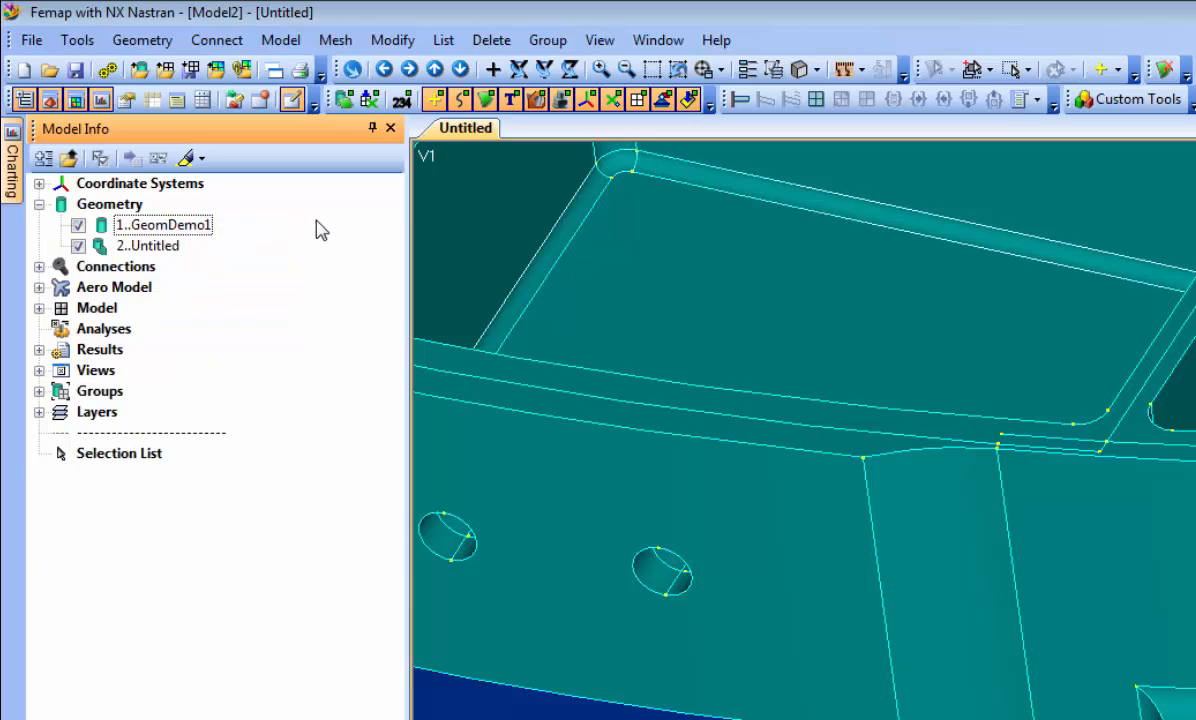
pyautogui.rightClick(73, 225)
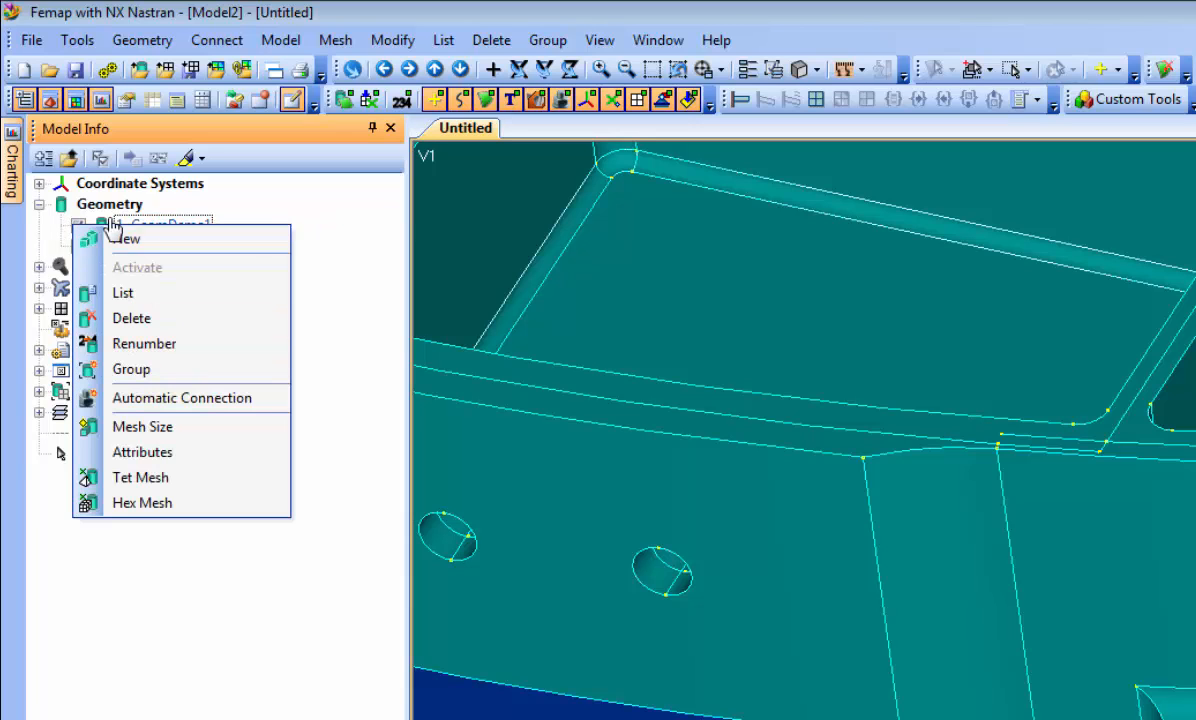
pyautogui.click(100, 238)
pyautogui.rightClick(160, 230)
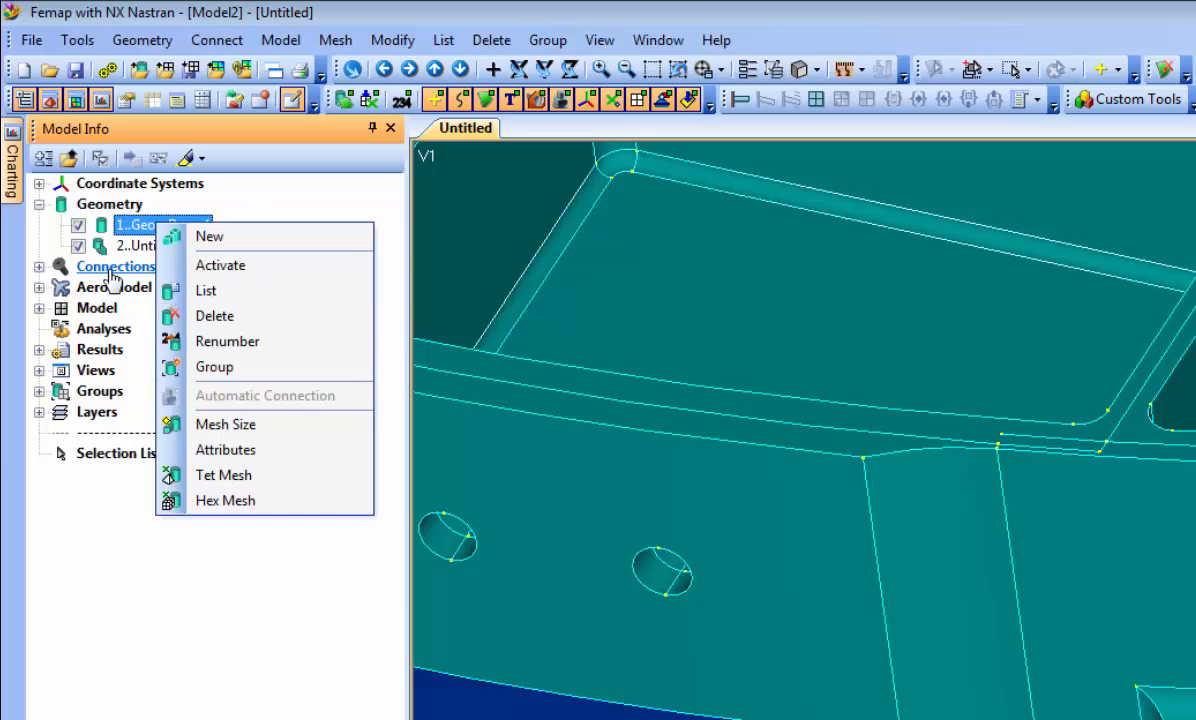
pyautogui.rightClick(80, 228)
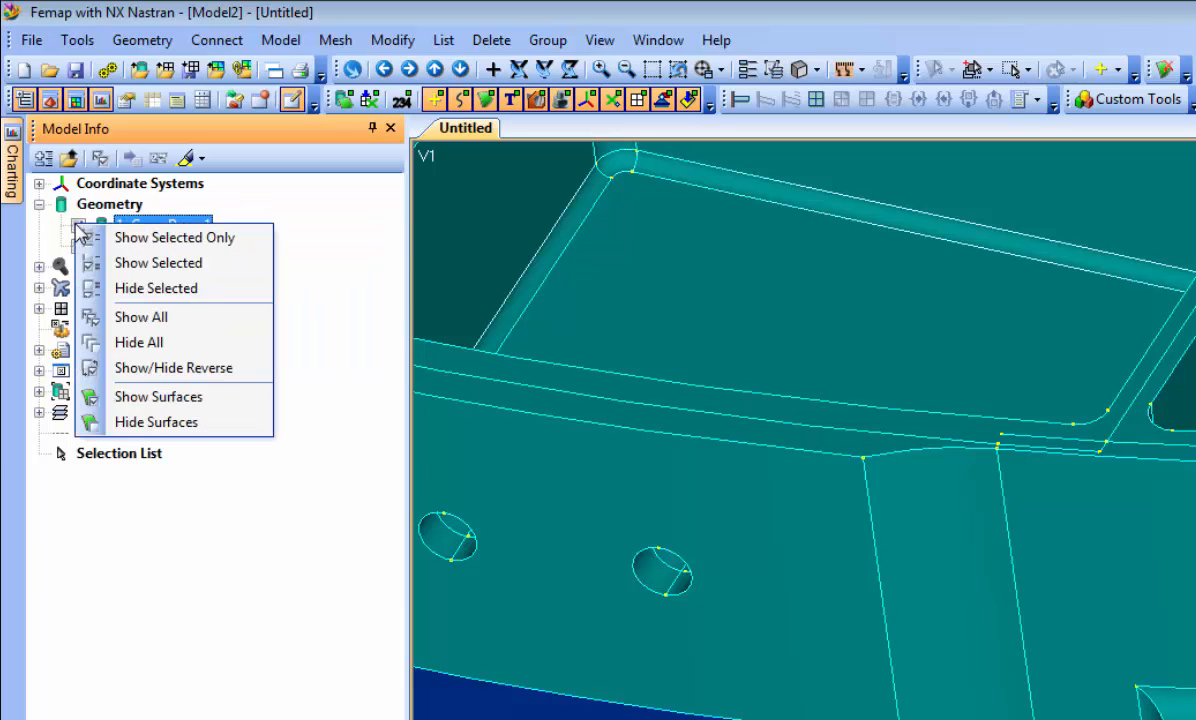
pyautogui.click(135, 421)
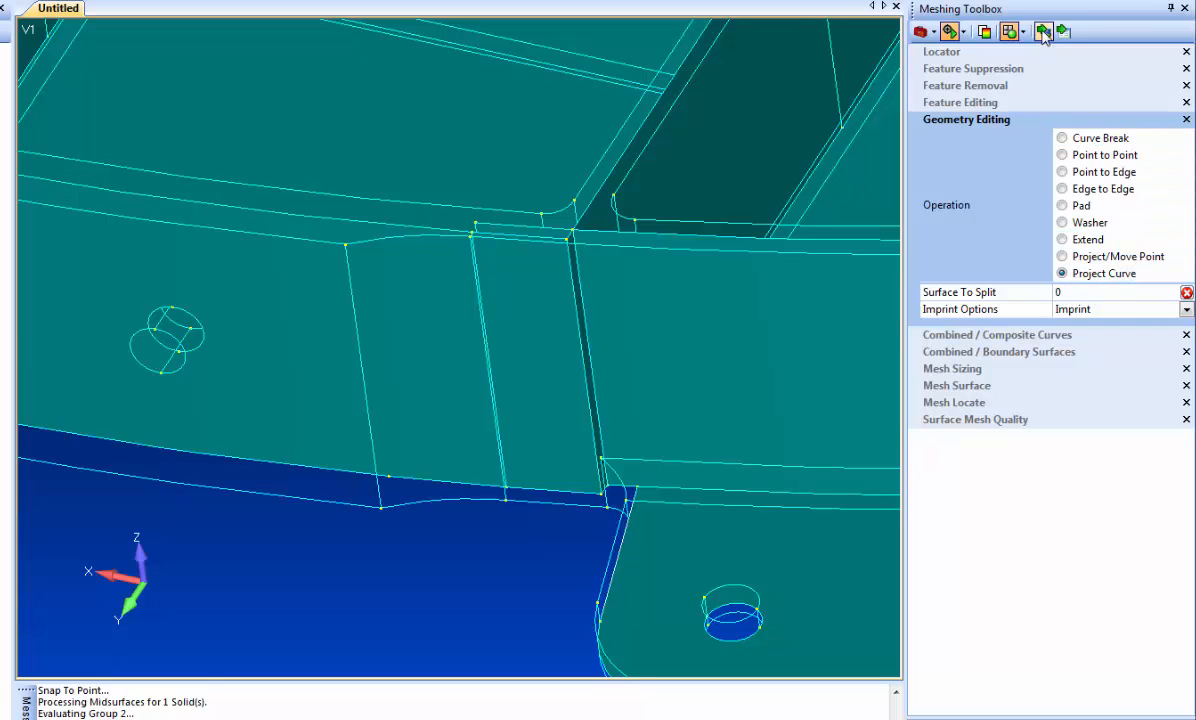
# Imprint the solid's vertical edge, where the two-hole plate begins to curve inward, onto the plate midsurface with Project Curve.
pyautogui.click(313, 276)
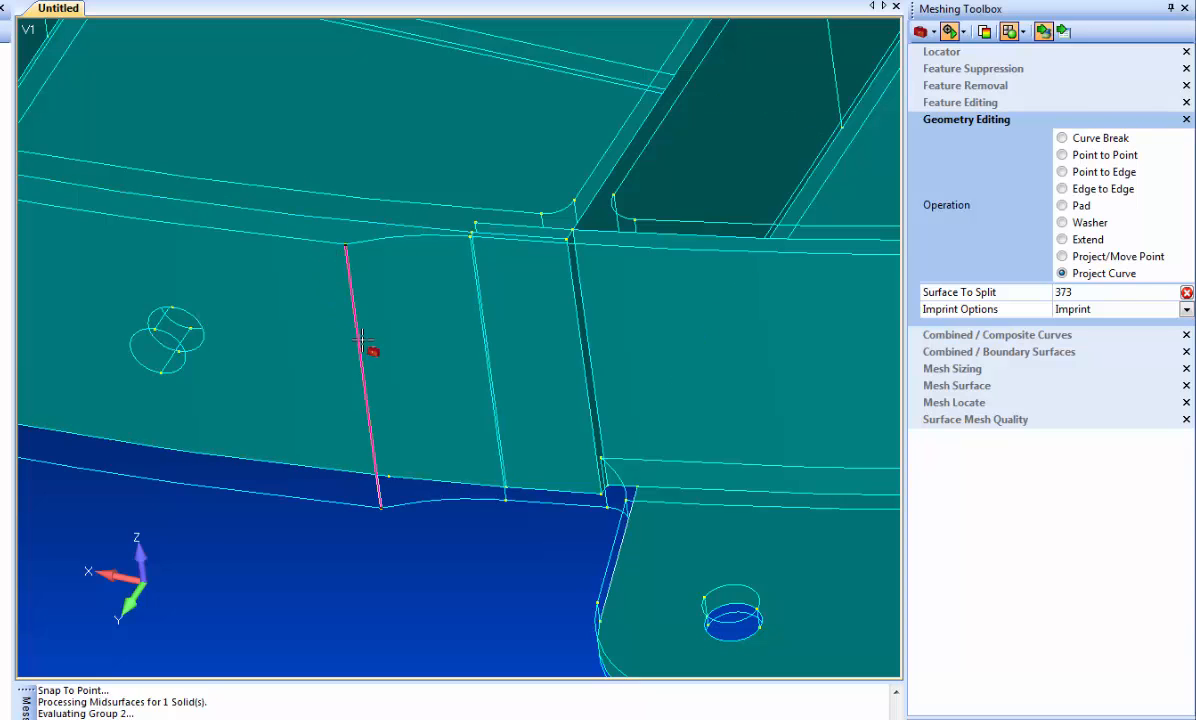
pyautogui.click(362, 342)
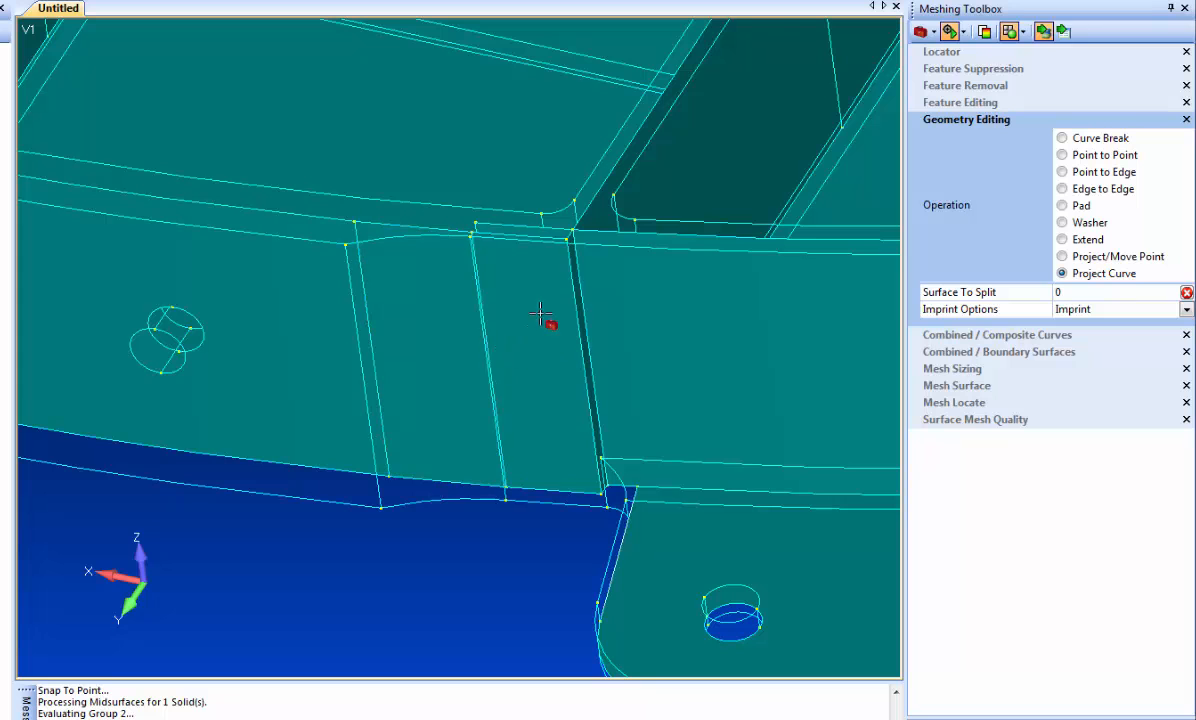
# Delete the overlapping end piece of the two-hole plate and the adjacent narrow connecting strip, turning on "Don't confirm delete again".
pyautogui.moveTo(385, 495)
pyautogui.mouseDown(button='middle')
pyautogui.moveTo(371, 487)
pyautogui.moveTo(376, 496)
pyautogui.mouseUp(button='middle')
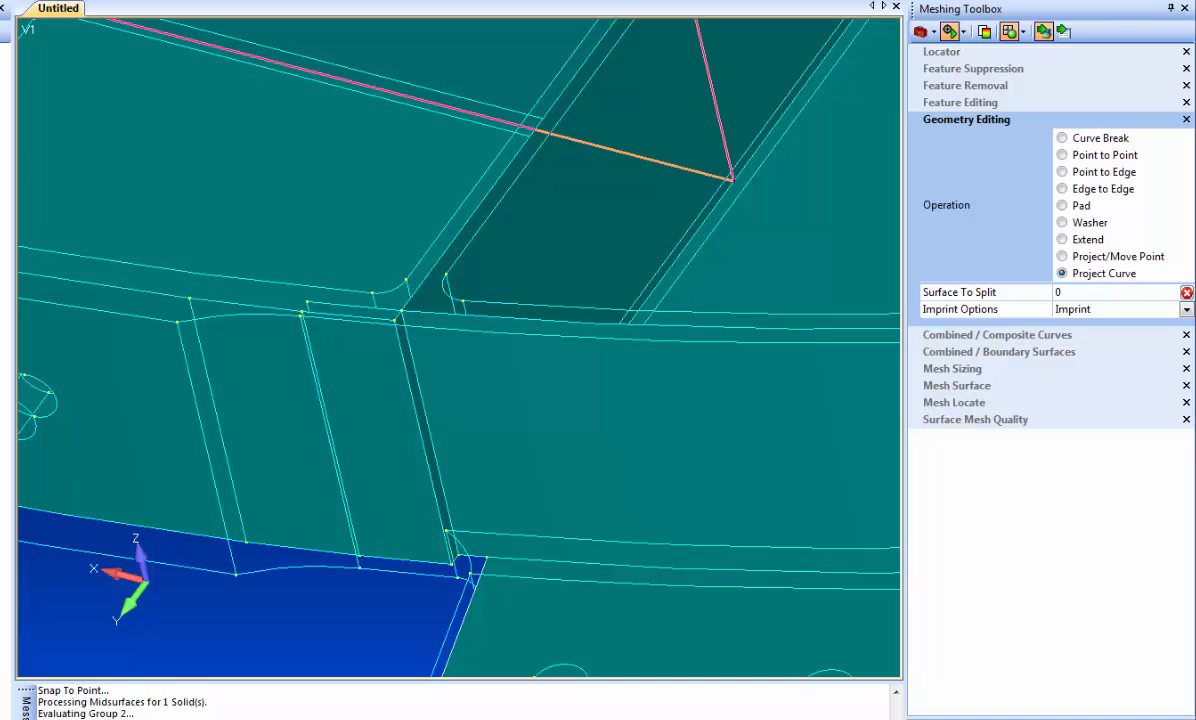
pyautogui.click(402, 422)
pyautogui.click(418, 425)
pyautogui.press('Return')
pyautogui.click(341, 412)
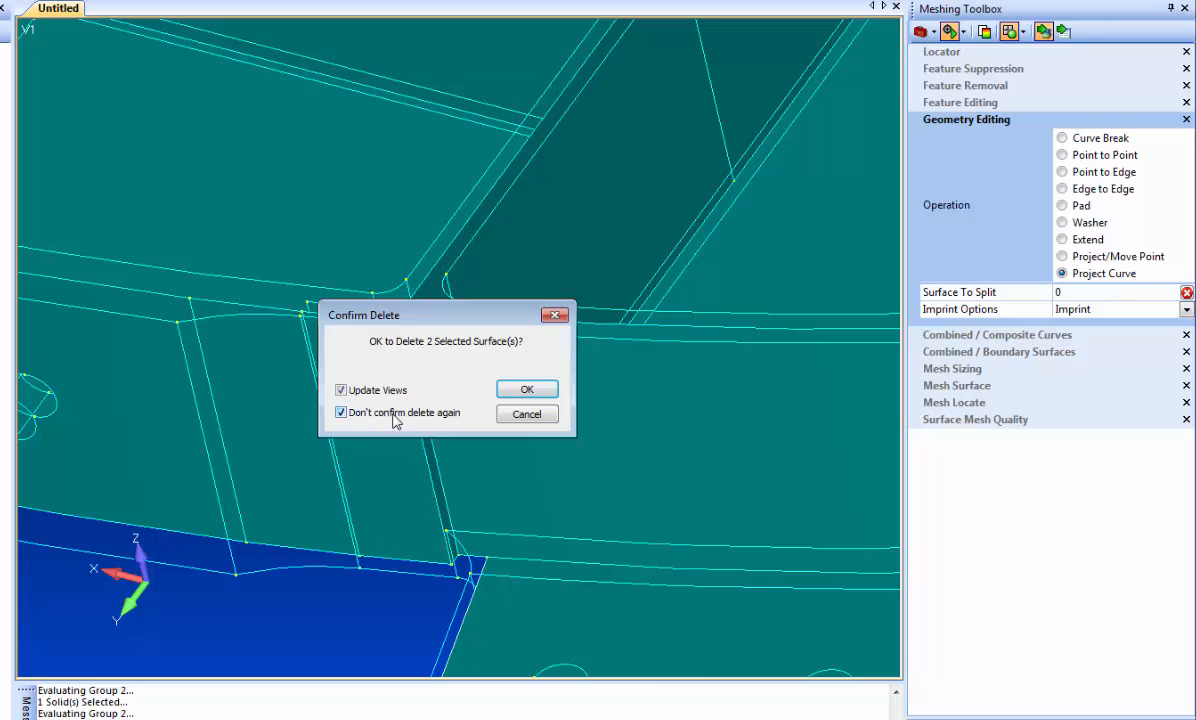
pyautogui.click(526, 390)
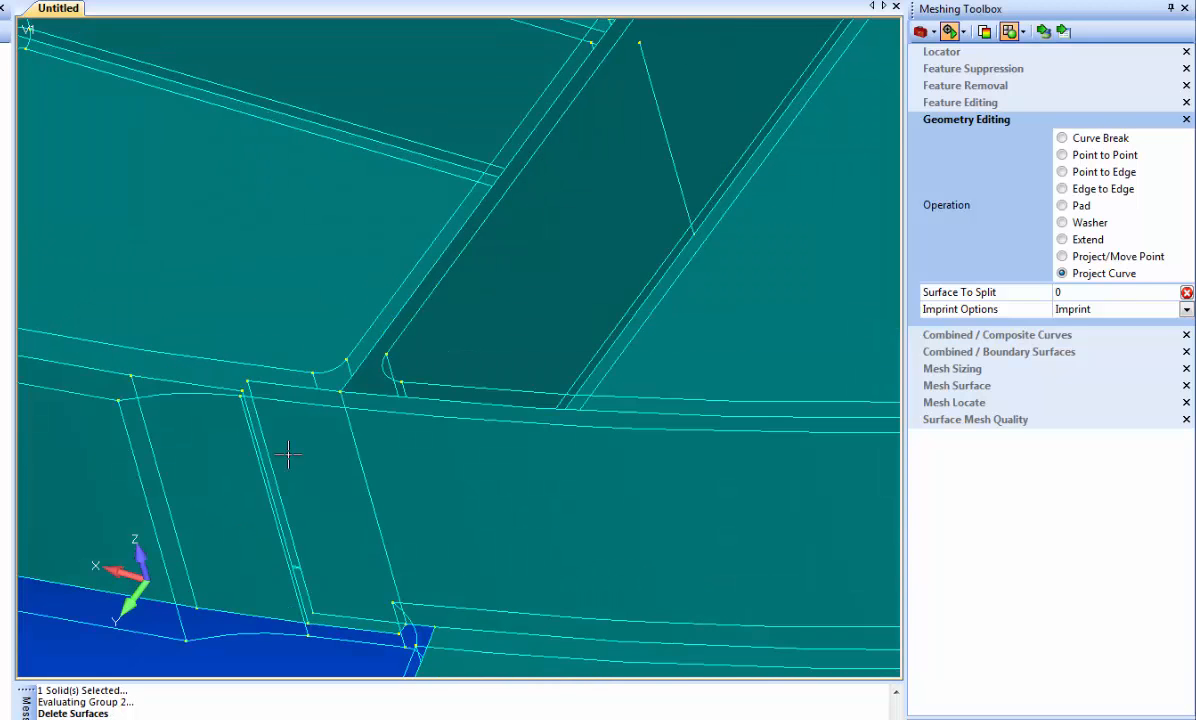
# Move the upper and lower points of the middle plate segment's free edge onto the neighbouring rear surface's corner points with Project/Move Point.
pyautogui.scroll(2, 291, 459)
pyautogui.keyDown('ctrl'); pyautogui.moveTo(262, 507); pyautogui.dragTo(445, 361, button='middle'); pyautogui.keyUp('ctrl')
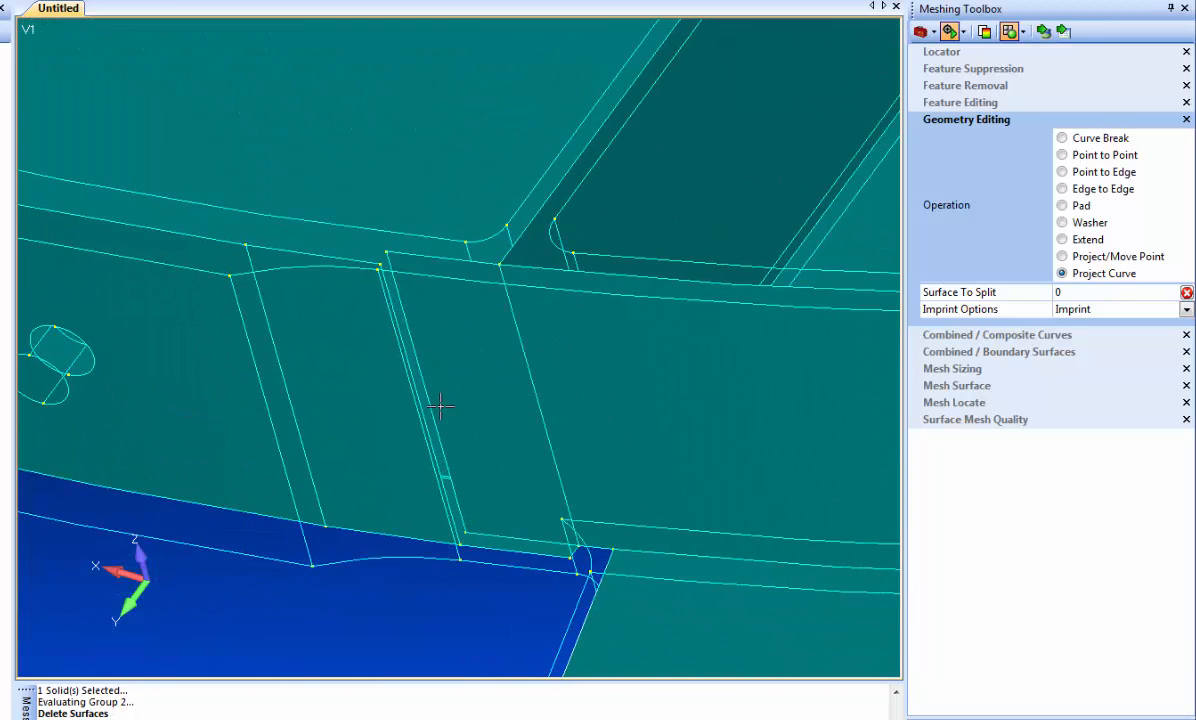
pyautogui.scroll(2, 442, 425)
pyautogui.keyDown('ctrl'); pyautogui.moveTo(441, 478); pyautogui.dragTo(411, 404, button='middle'); pyautogui.keyUp('ctrl')
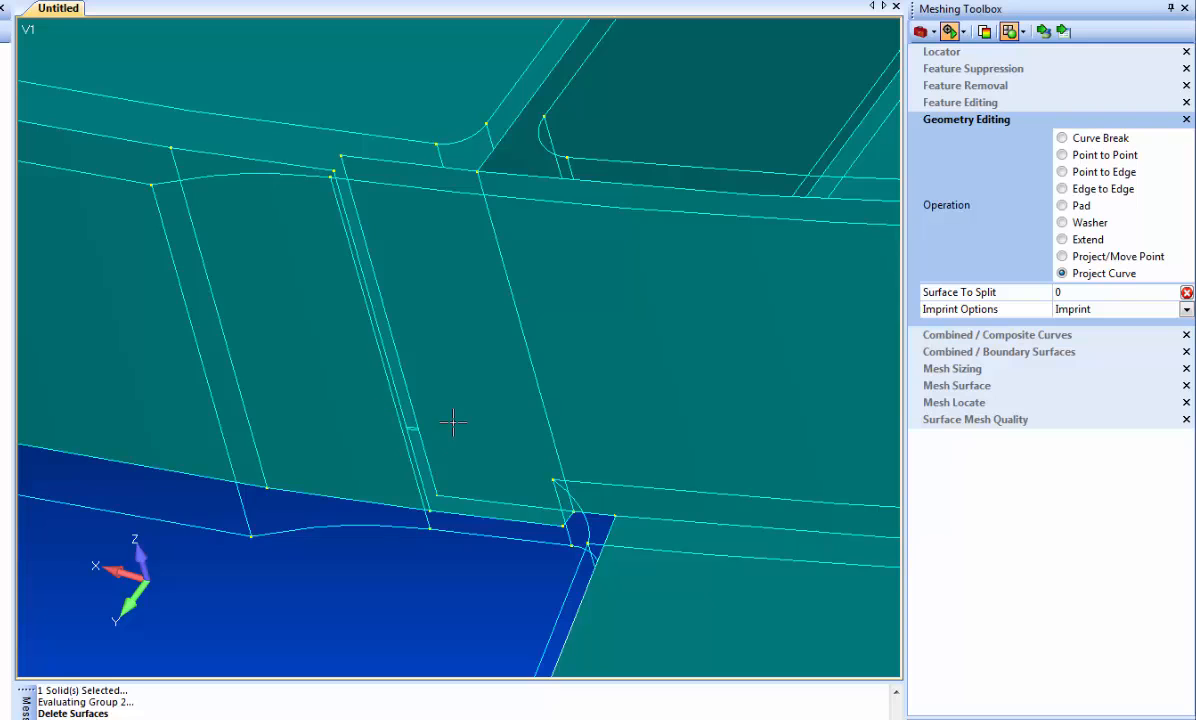
pyautogui.click(1064, 257)
pyautogui.click(1043, 31)
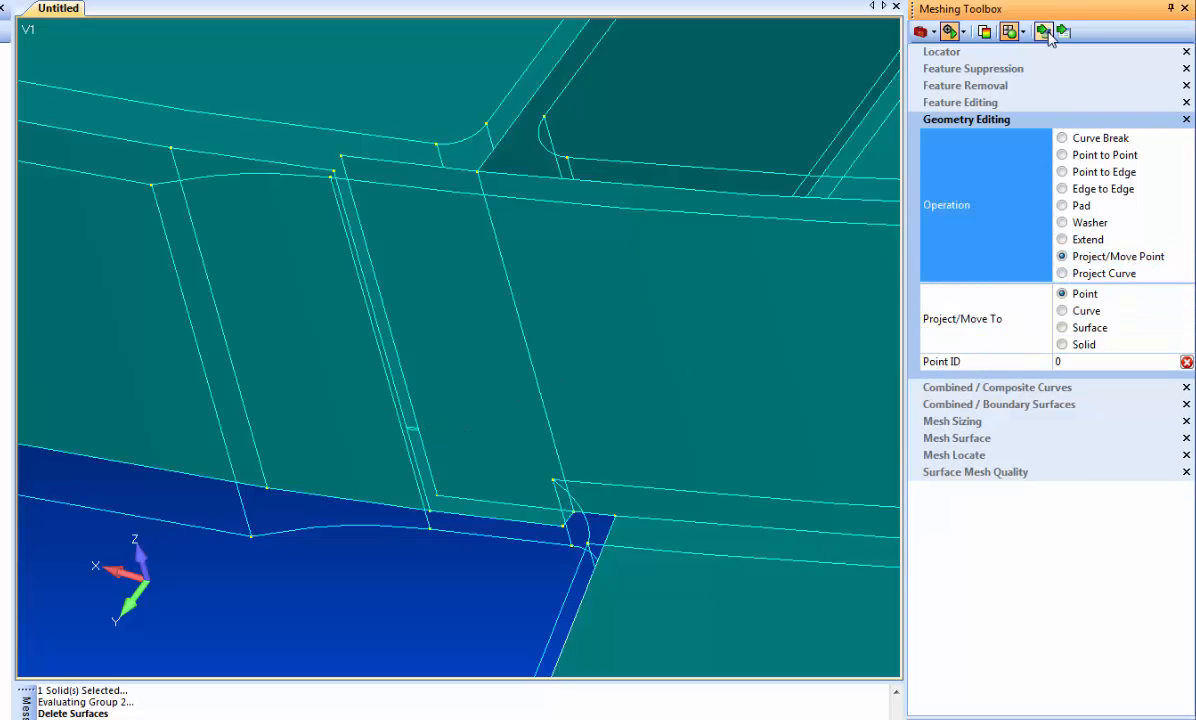
pyautogui.click(341, 156)
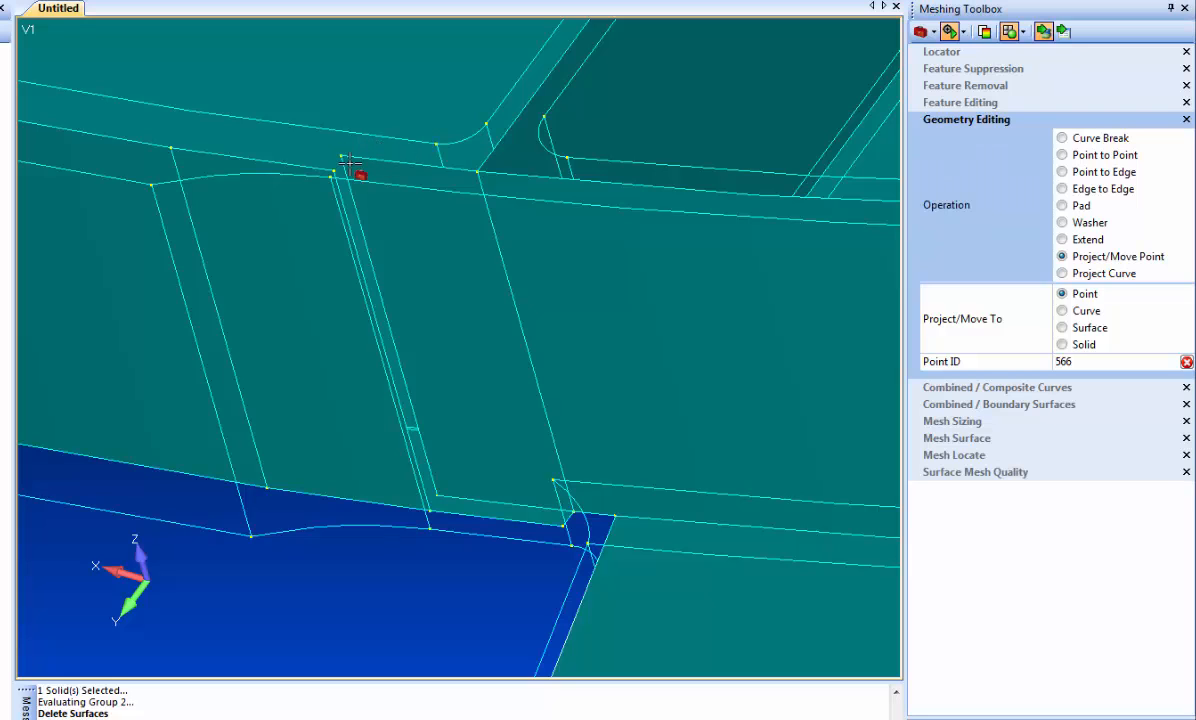
pyautogui.click(335, 170)
pyautogui.click(432, 510)
pyautogui.click(431, 512)
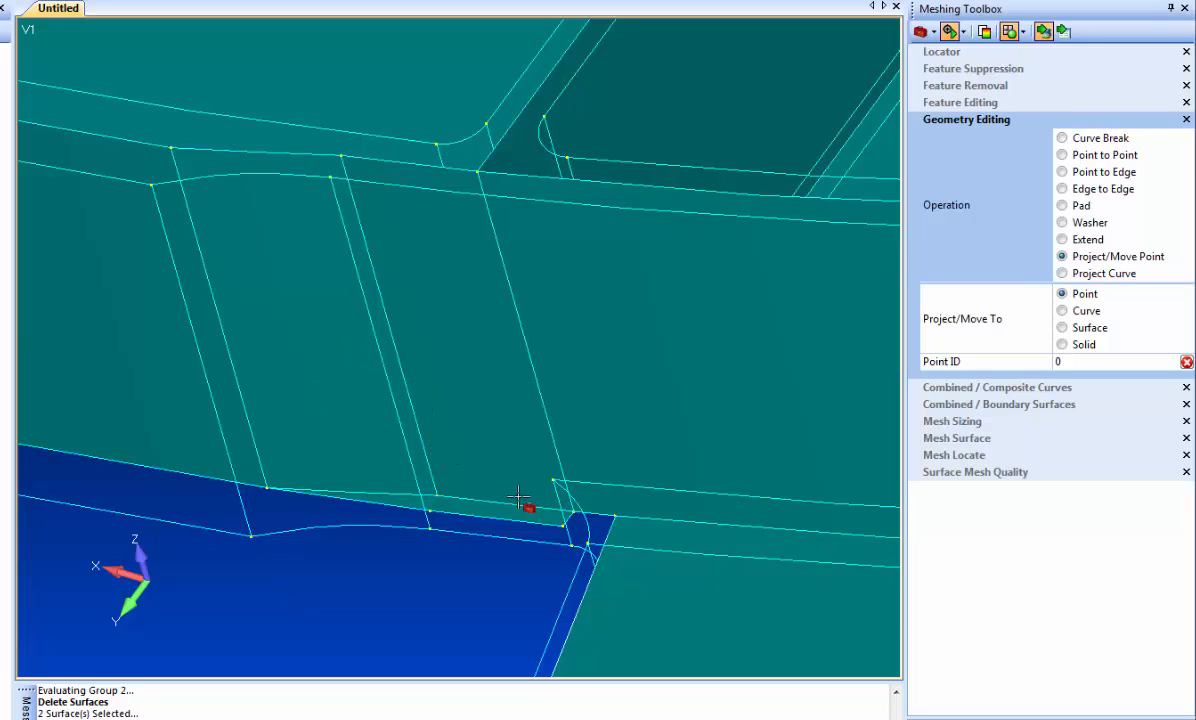
# Delete the leftover narrow surface along the lower edge of the joined rear wall segment.
pyautogui.click(588, 2)
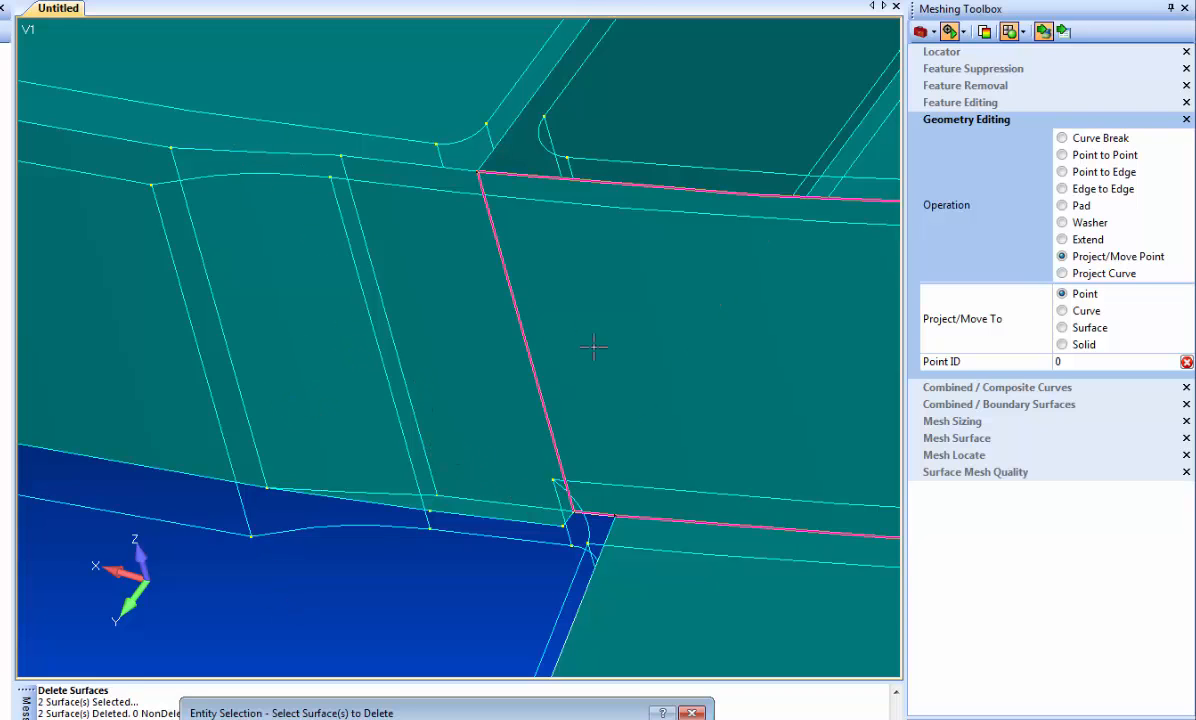
pyautogui.click(484, 500)
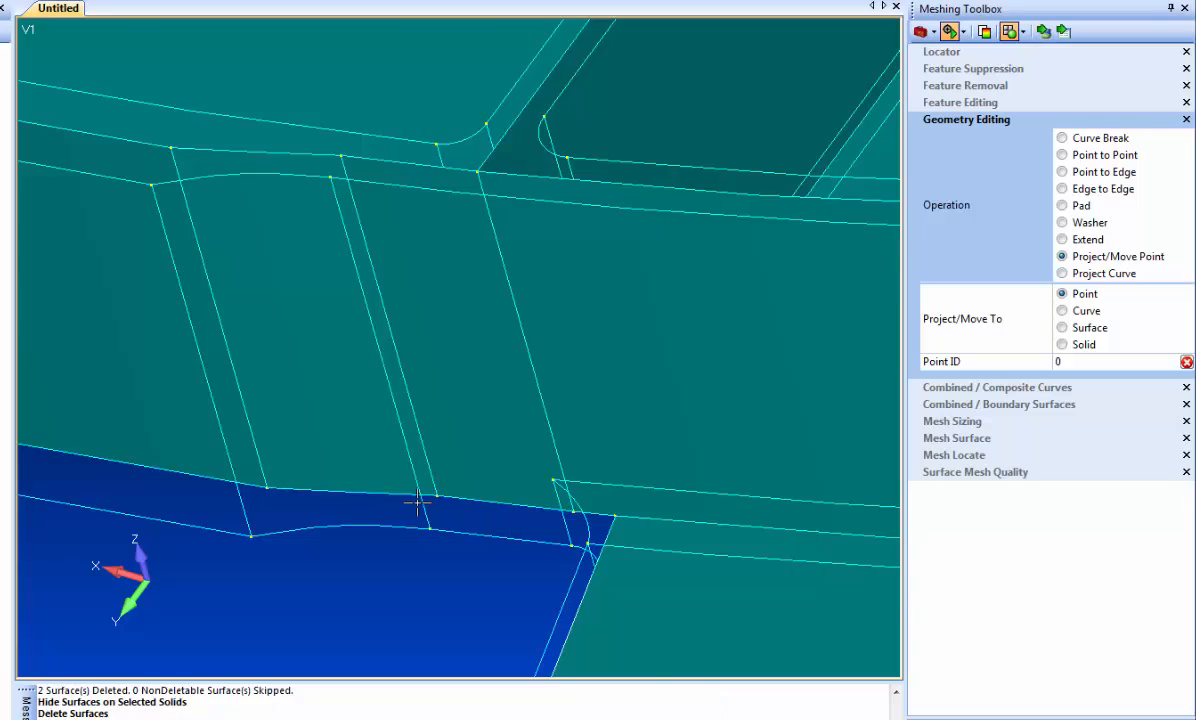
# Examine the repaired plate transition from above and check the outer rim and the whole part for remaining midsurface problems.
pyautogui.scroll(-6, 418, 502)
pyautogui.moveTo(364, 262); pyautogui.dragTo(406, 395, button='middle')
pyautogui.keyDown('ctrl'); pyautogui.moveTo(406, 488); pyautogui.dragTo(365, 422, button='middle'); pyautogui.keyUp('ctrl')
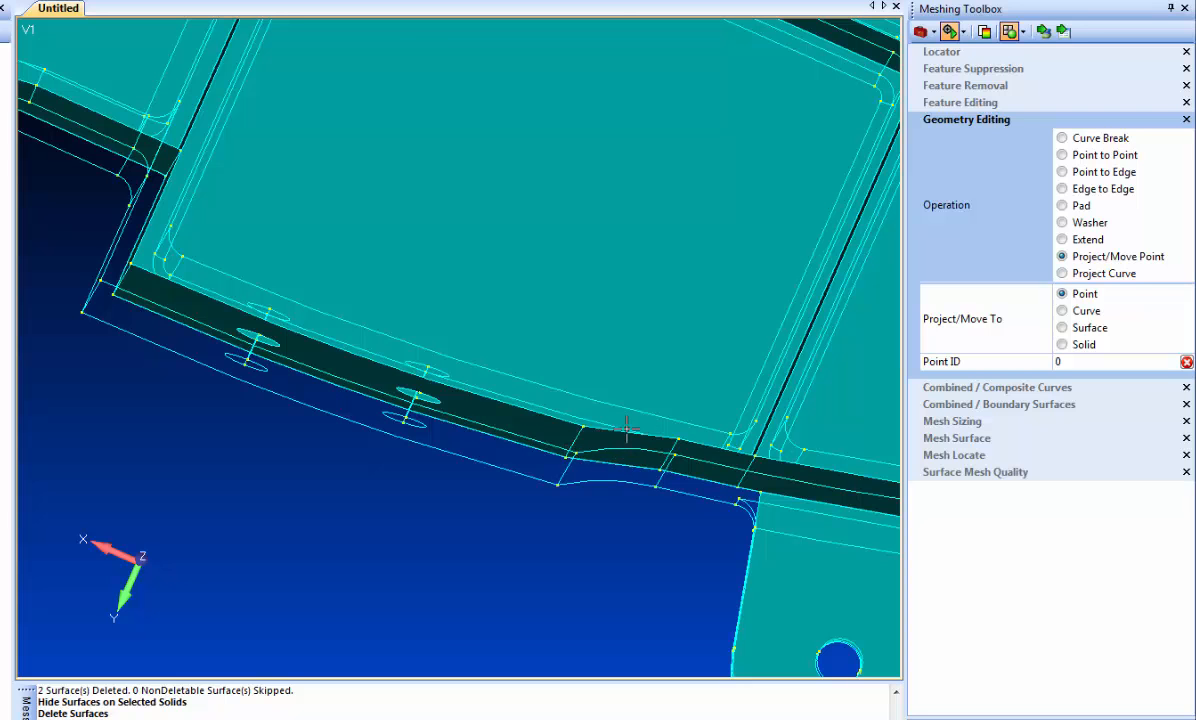
pyautogui.scroll(-3, 597, 481)
pyautogui.moveTo(509, 478); pyautogui.dragTo(481, 342, button='middle')
pyautogui.scroll(-2, 427, 459)
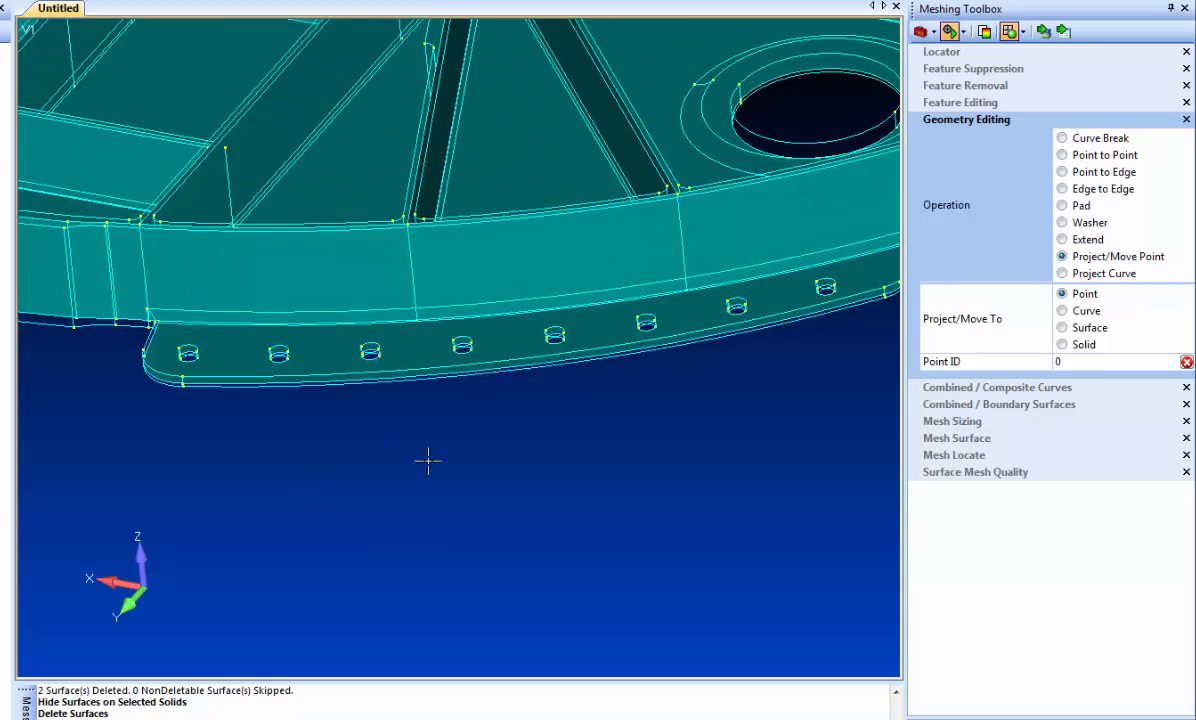
pyautogui.scroll(-1, 502, 505)
pyautogui.scroll(-1, 699, 502)
pyautogui.scroll(-1, 652, 527)
pyautogui.moveTo(652, 527); pyautogui.dragTo(515, 420, button='middle')
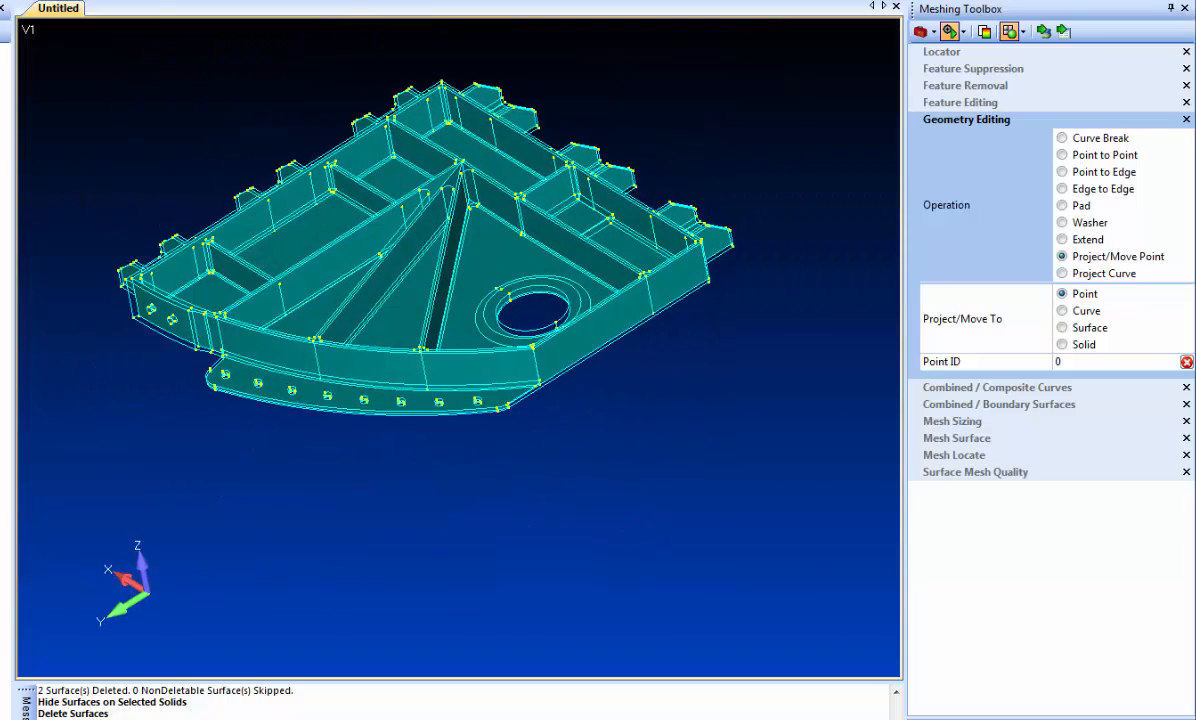
# Project the bolt-hole flange's straight diagonal edge across the flange surface near the notched corner, using the Imprint, Extend, Clean option.
pyautogui.scroll(3, 511, 411)
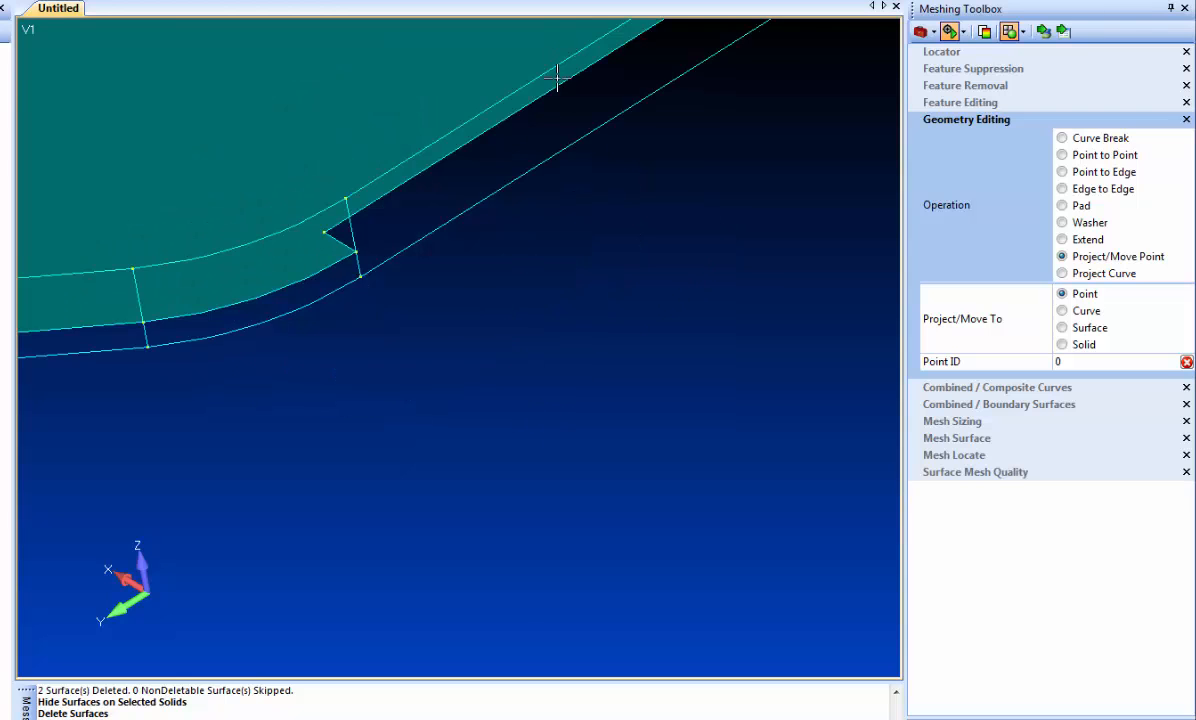
pyautogui.scroll(-2, 481, 378)
pyautogui.moveTo(566, 322); pyautogui.dragTo(755, 118, button='middle')
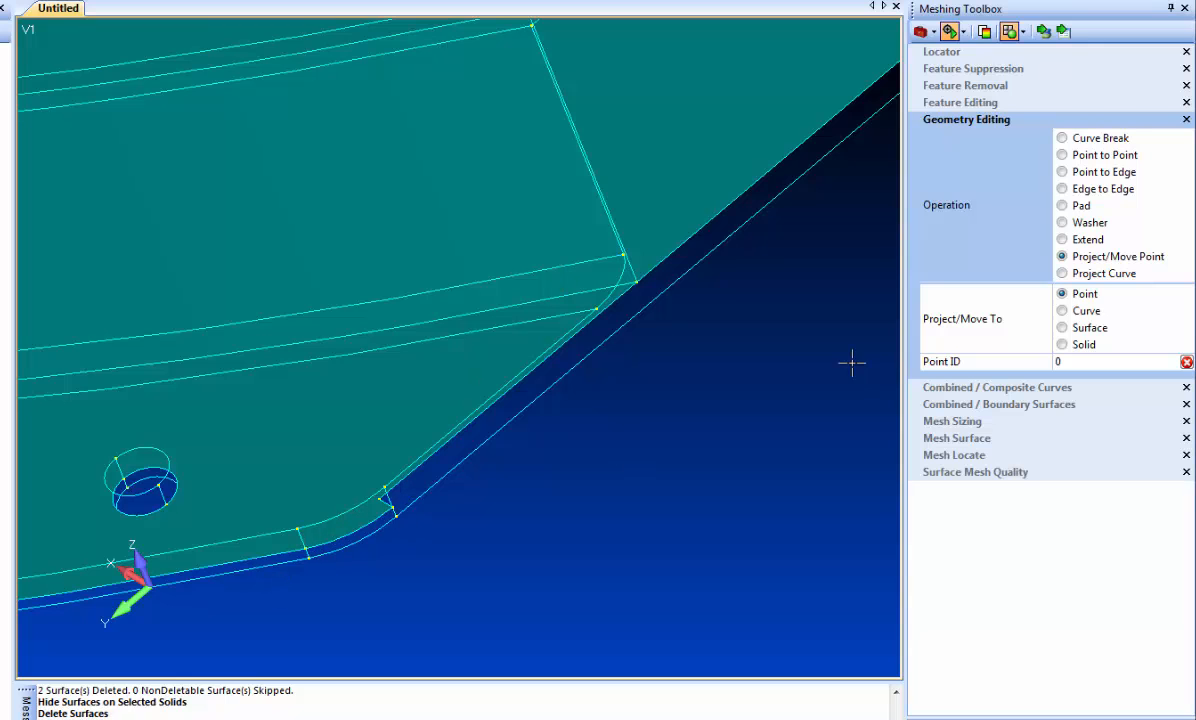
pyautogui.click(1090, 273)
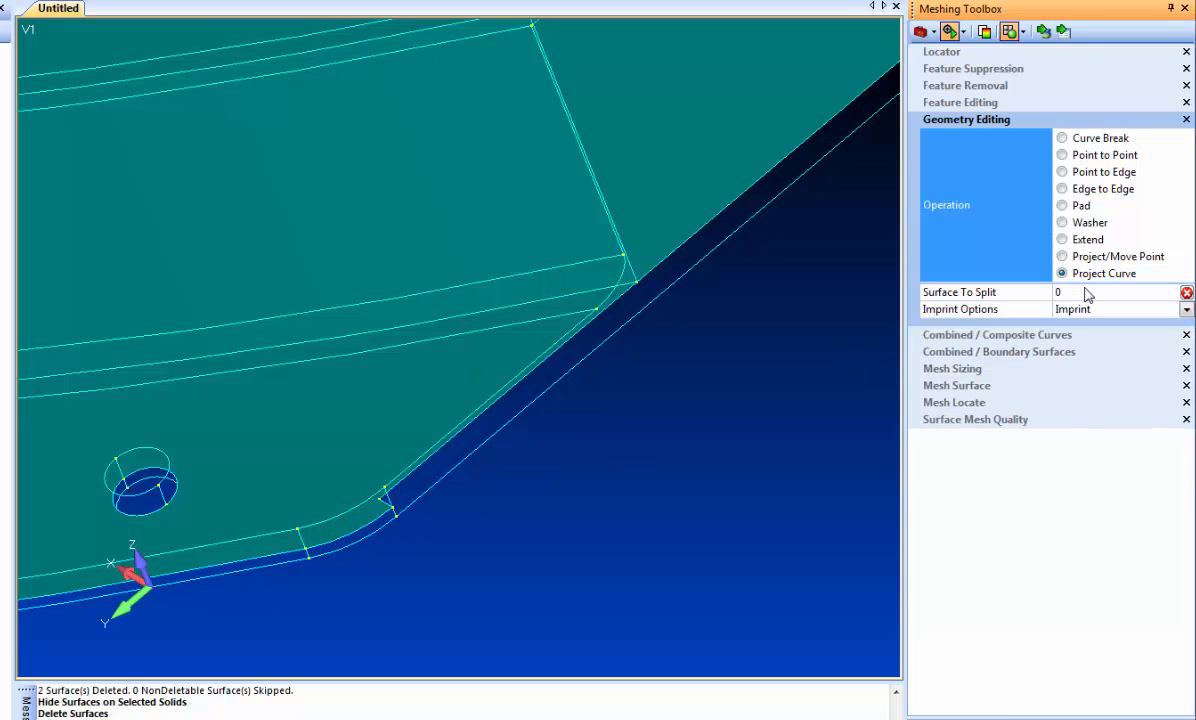
pyautogui.click(1184, 311)
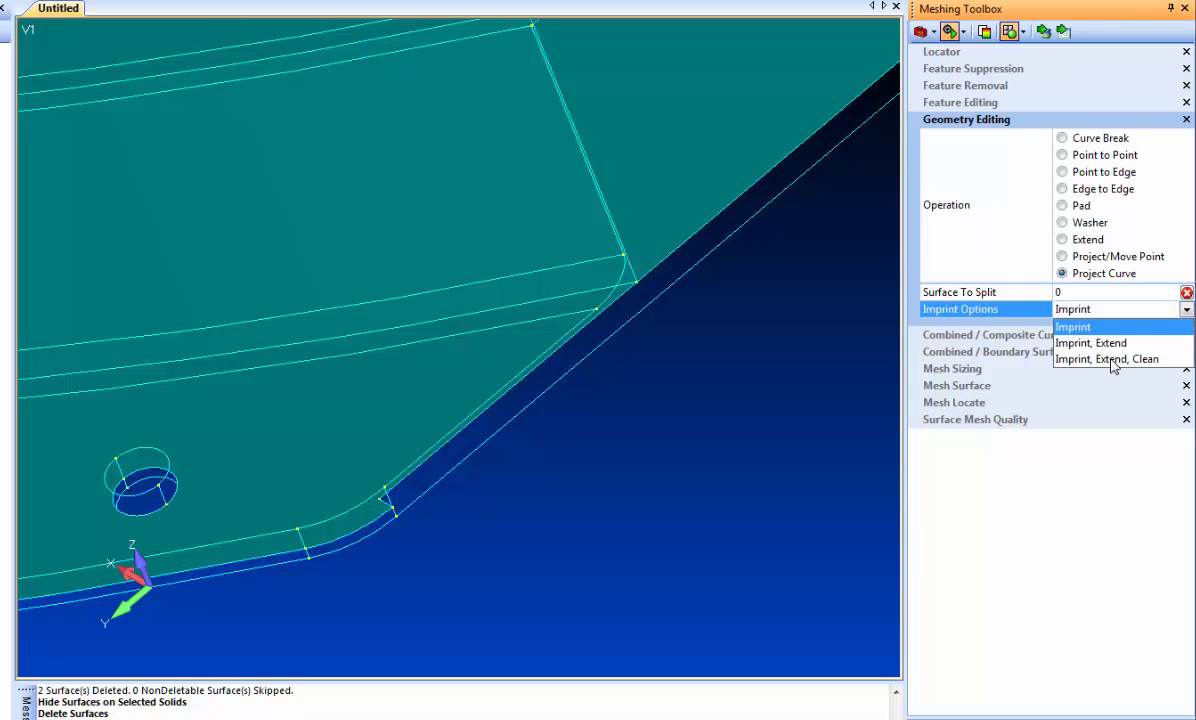
pyautogui.click(1110, 359)
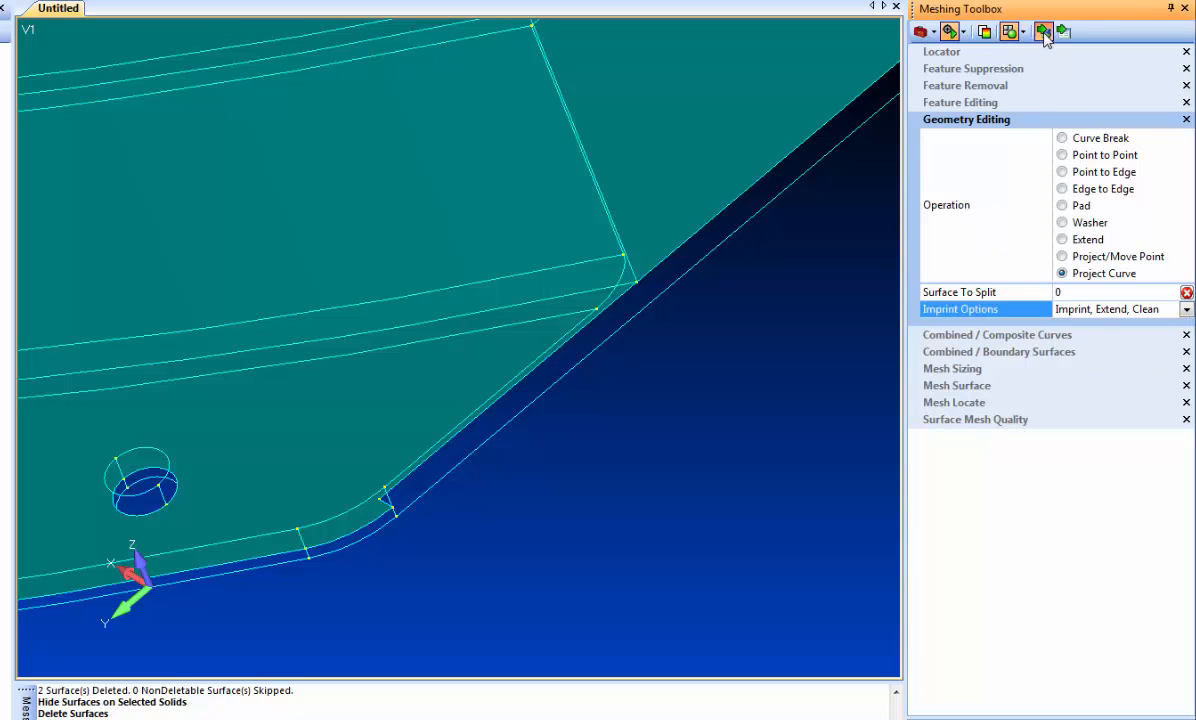
pyautogui.click(412, 393)
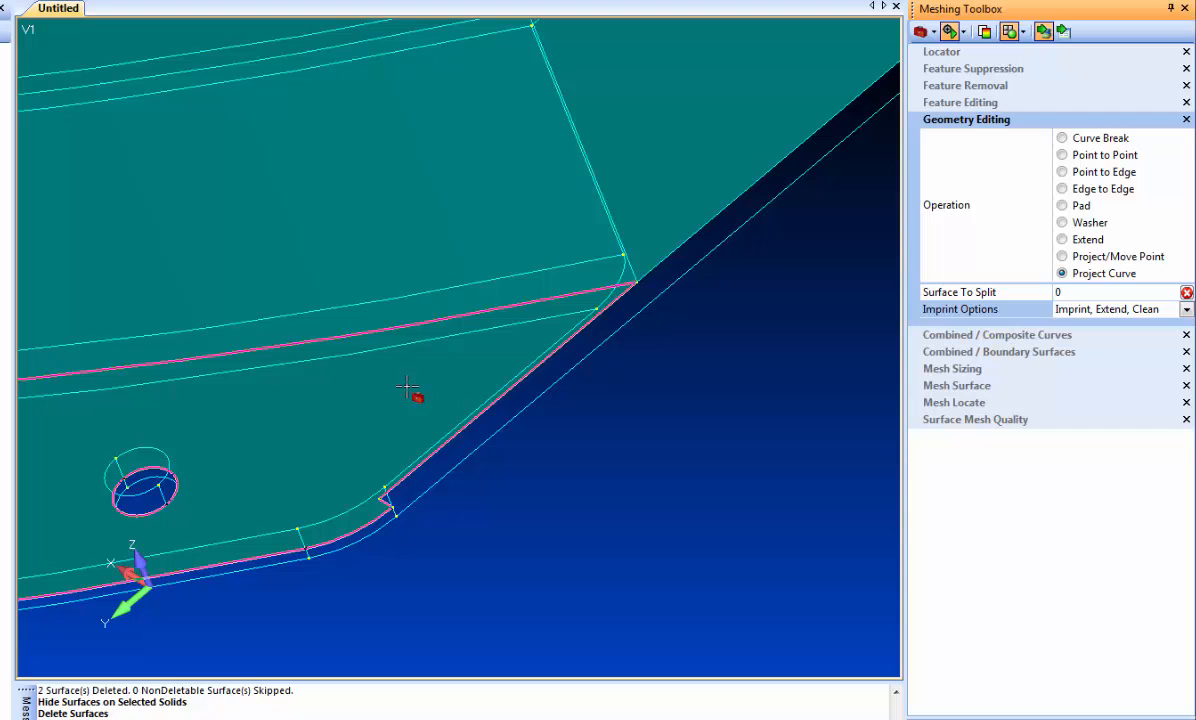
pyautogui.click(477, 430)
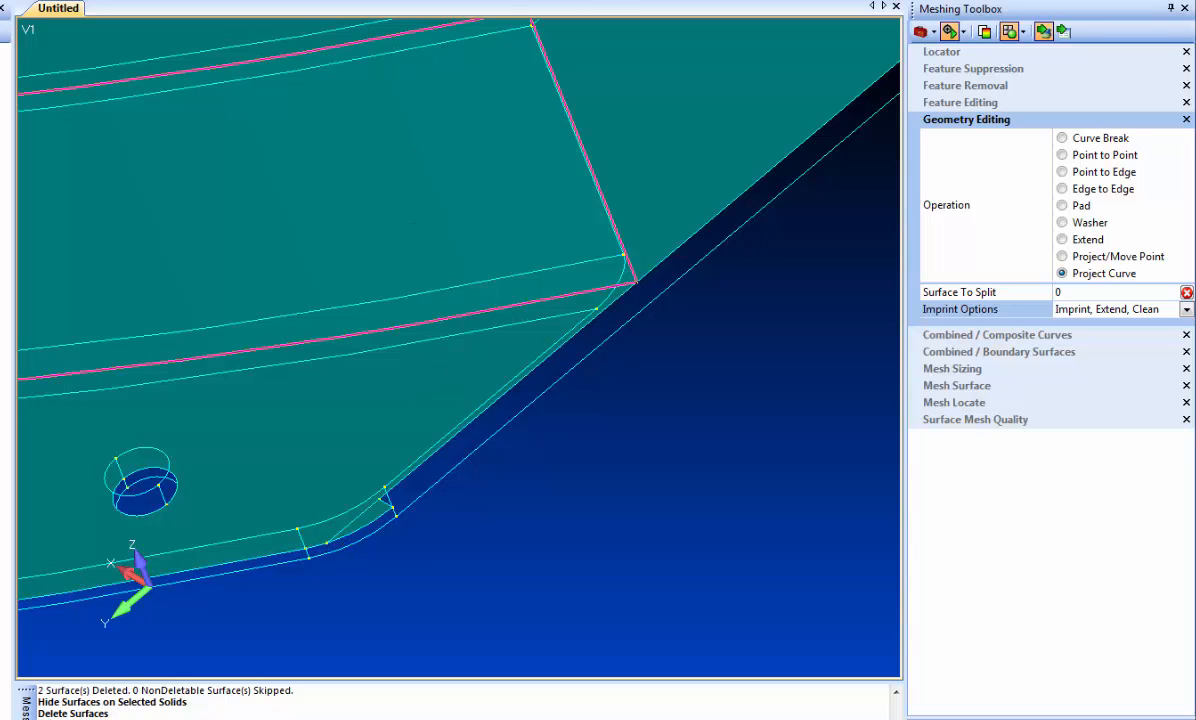
# Delete the small sliver surface split off at the bolt-hole flange's rounded corner.
pyautogui.click(386, 512)
pyautogui.press('Return')
pyautogui.scroll(-5, 413, 535)
pyautogui.moveTo(379, 472); pyautogui.dragTo(352, 420, button='middle')
pyautogui.moveTo(469, 412); pyautogui.dragTo(830, 451, button='middle')
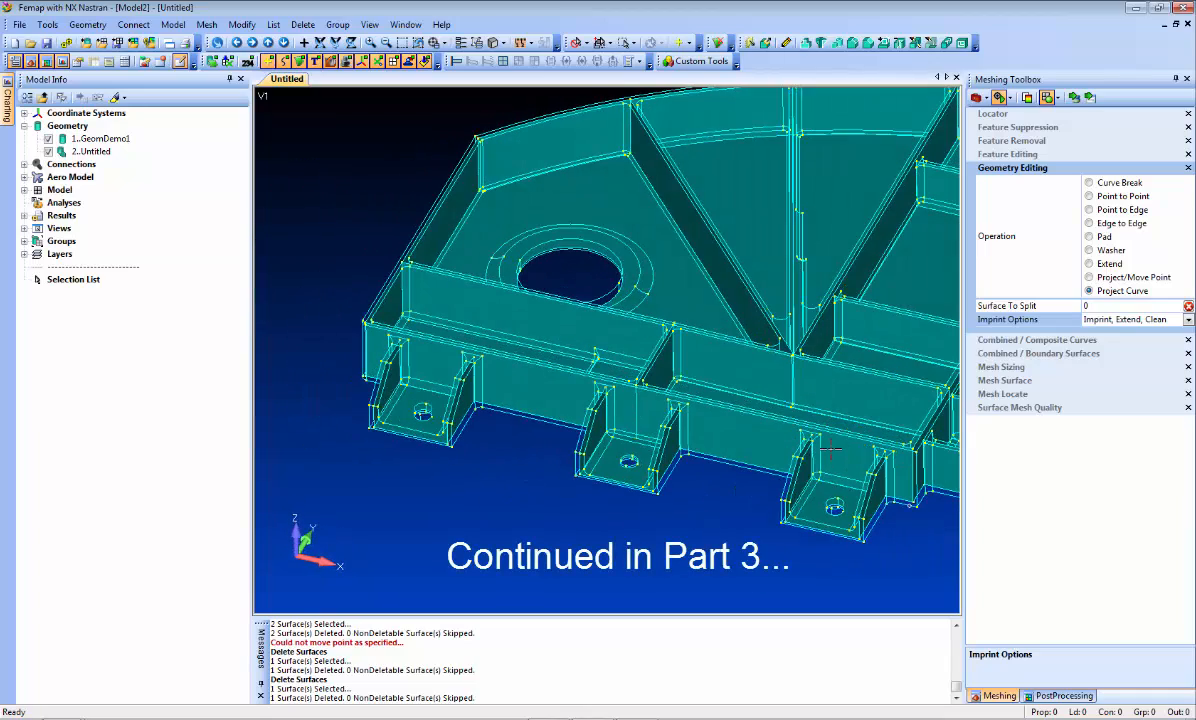